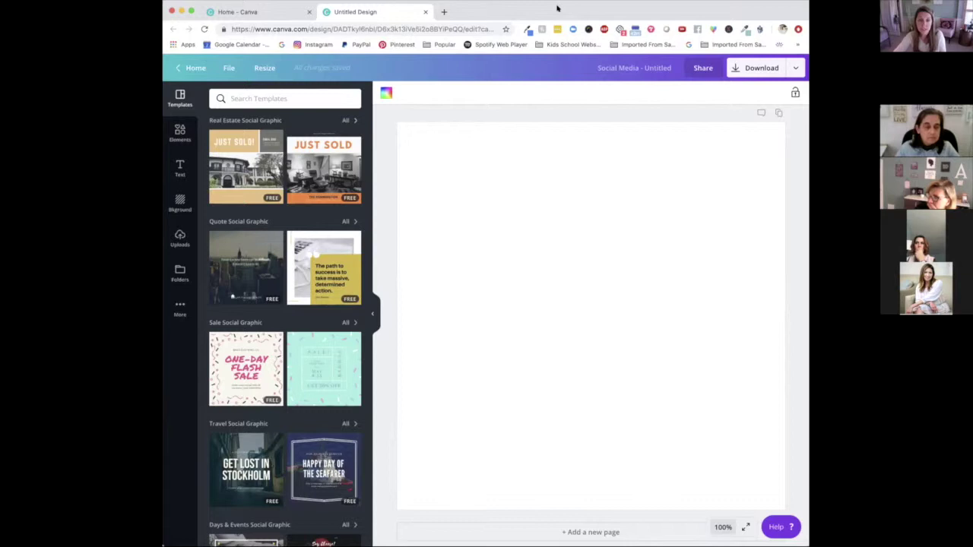
Search the templates for "books".
left_click(290, 97)
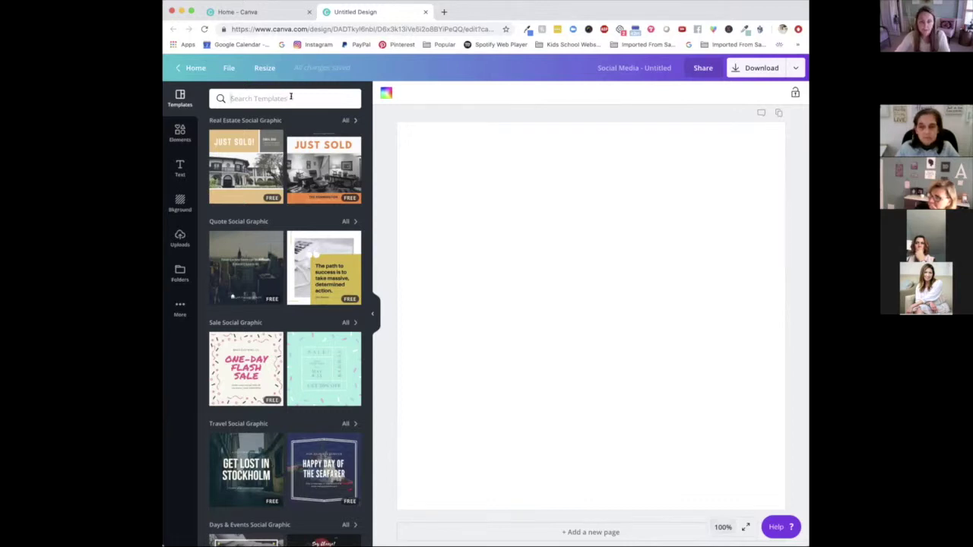
type("books")
key("Return")
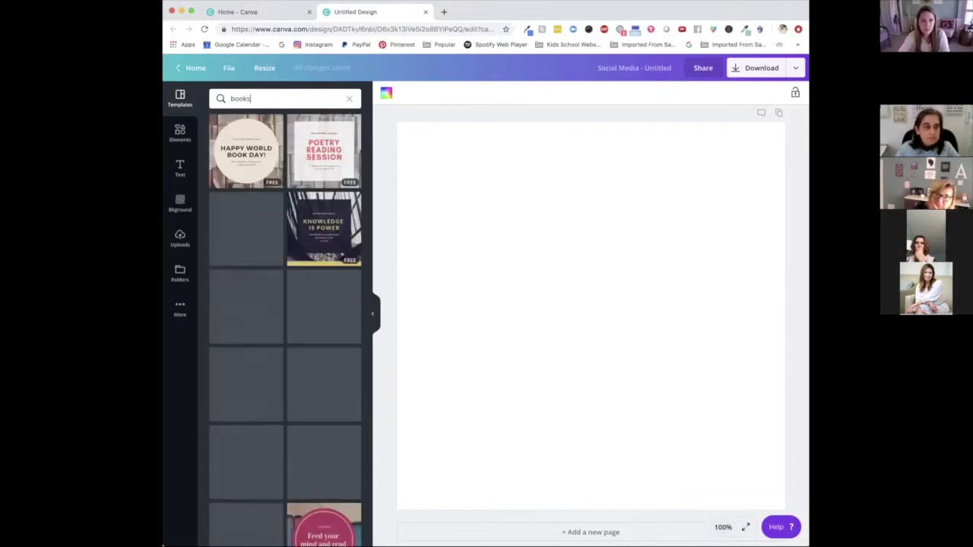
Search the graphics elements for "hearts".
left_click(181, 131)
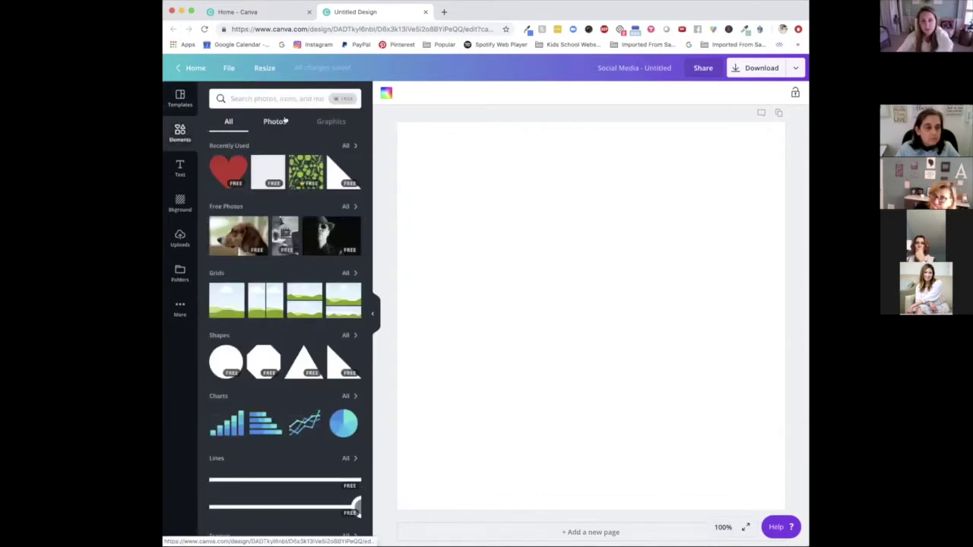
left_click(330, 122)
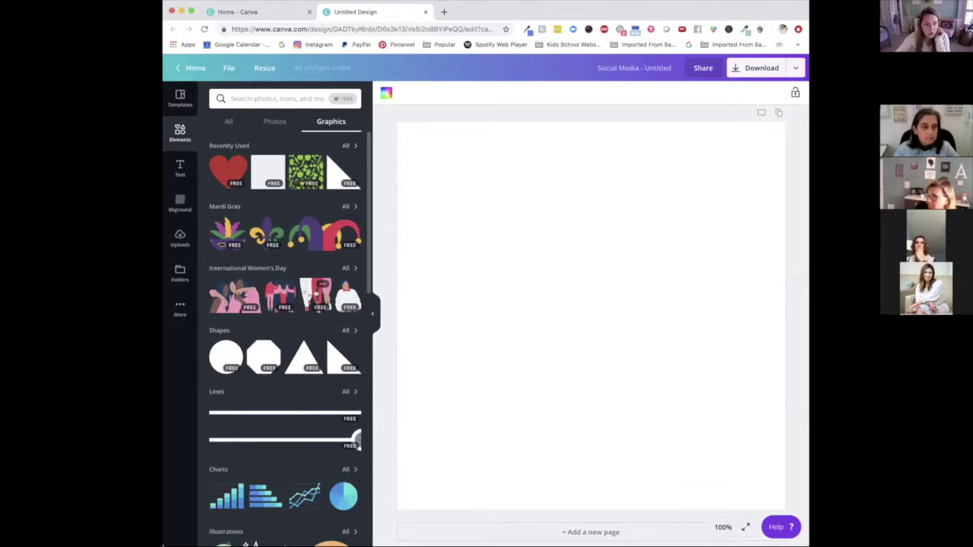
left_click(277, 98)
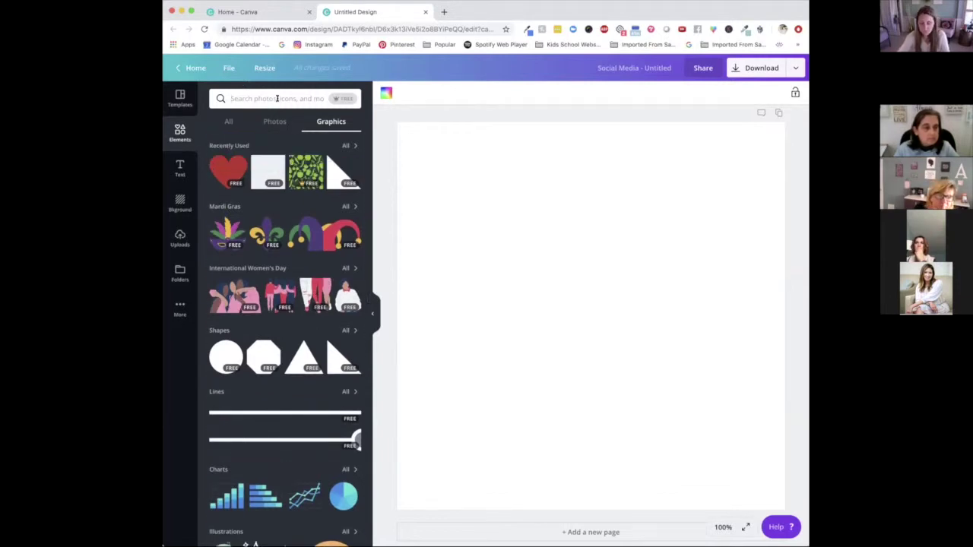
type("hearts")
key("Return")
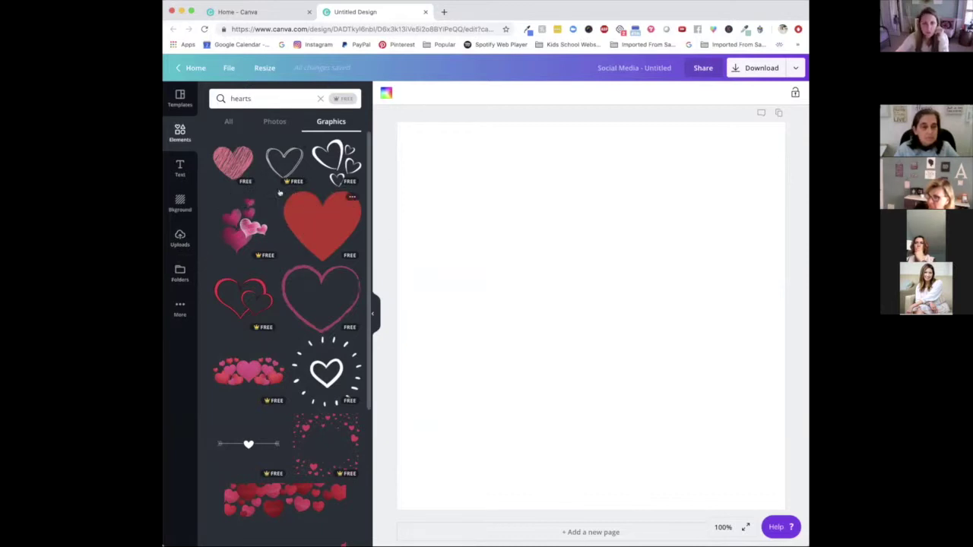
Add the sketched outline heart, shrink it into the canvas's upper-left area and recolour it dusty rose from the DIY Design Alliance palette.
left_click(283, 162)
left_click_drag(743, 154, 555, 352)
left_click_drag(539, 403, 513, 178)
left_click(386, 92)
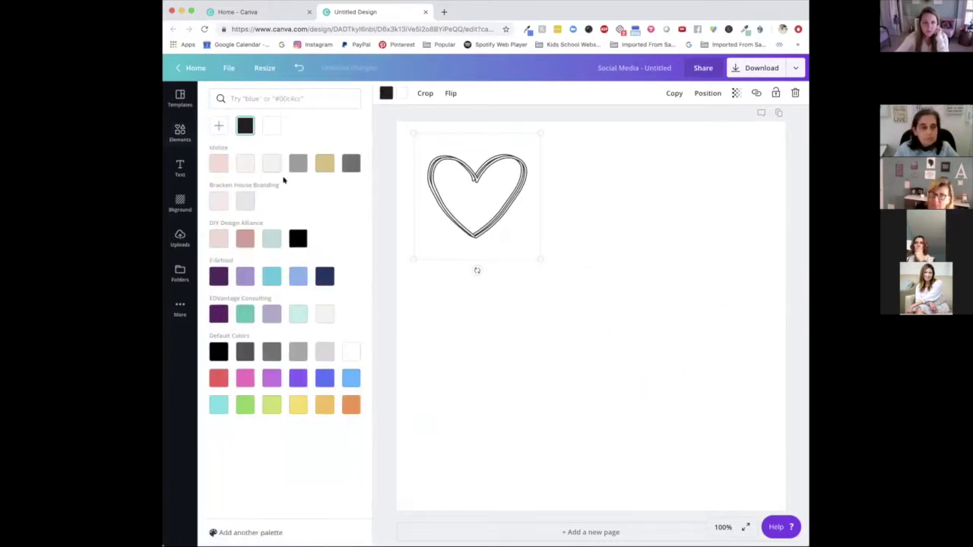
left_click(245, 238)
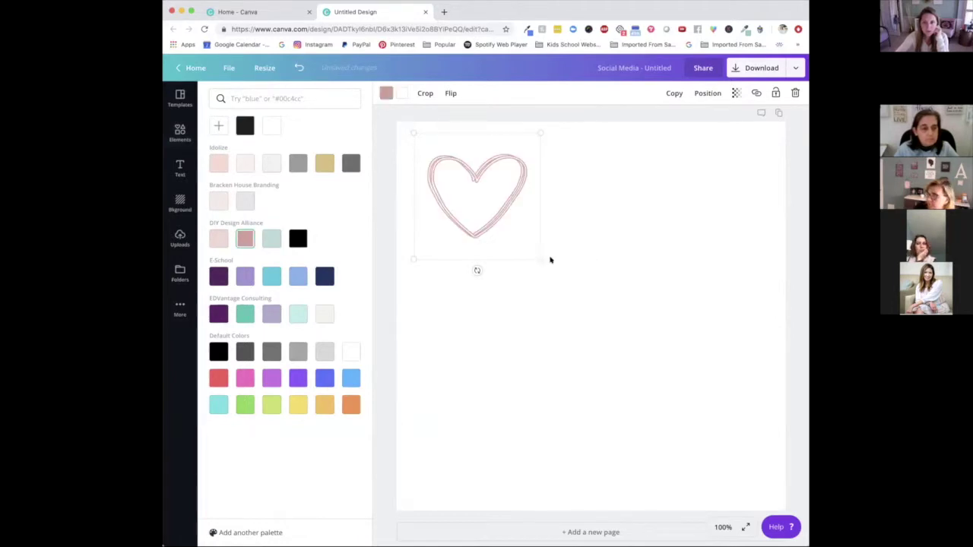
Shrink the rose heart slightly and tilt it counterclockwise in the canvas's upper-left area.
left_click_drag(540, 255, 519, 238)
left_click_drag(462, 250, 486, 239)
left_click(563, 261)
left_click(491, 193)
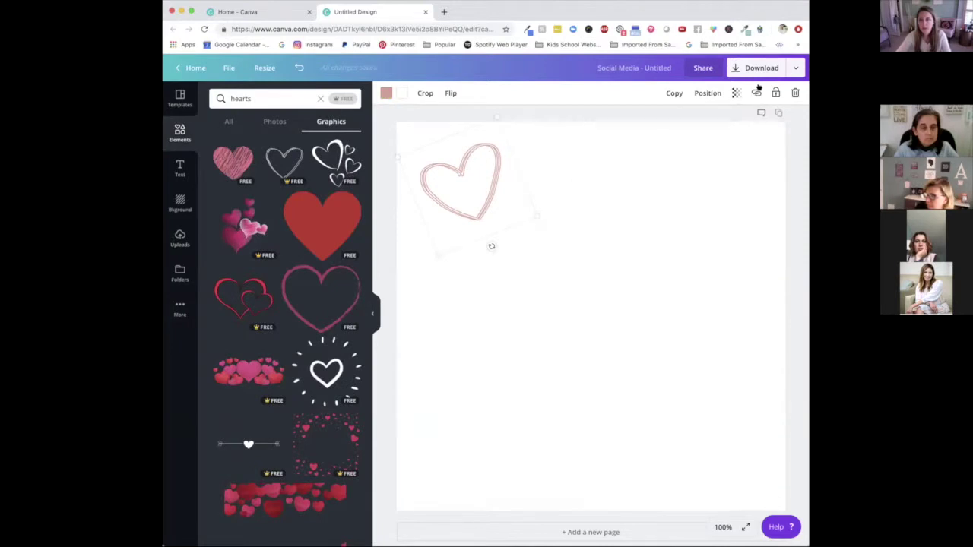
Duplicate the heart twice, placing a small tilted copy right of the canvas centre and an upright copy in the lower left.
left_click(674, 93)
left_click_drag(499, 211, 646, 309)
left_click_drag(590, 358, 611, 312)
left_click(674, 93)
left_click_drag(631, 266, 447, 422)
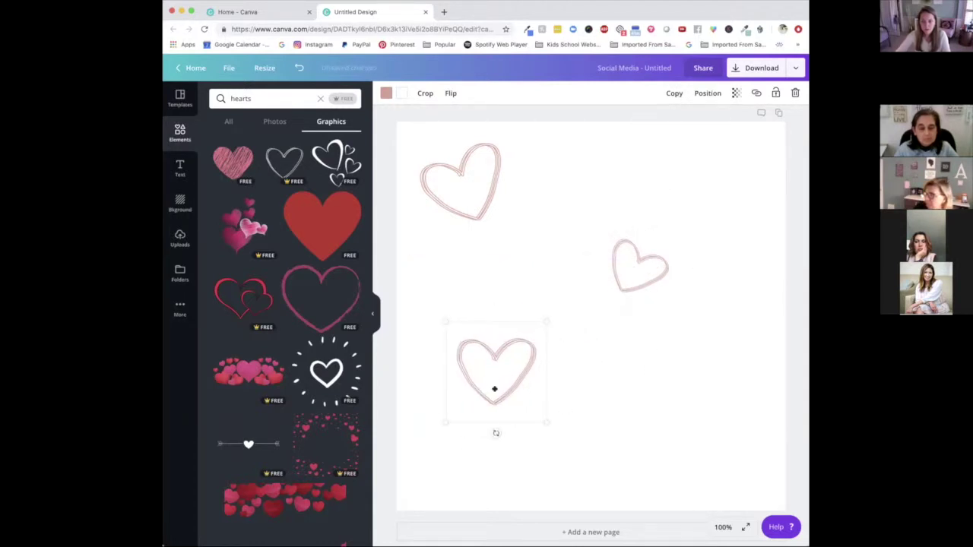
Duplicate the upright heart into the canvas's lower right, enlarge the copy and tilt it counterclockwise.
left_click(669, 93)
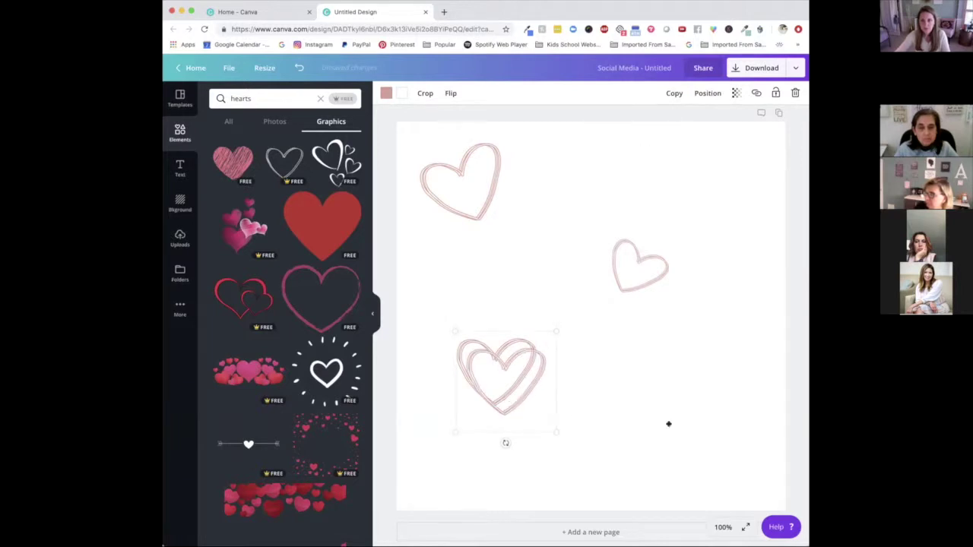
left_click_drag(502, 392, 673, 417)
left_click_drag(624, 351, 606, 334)
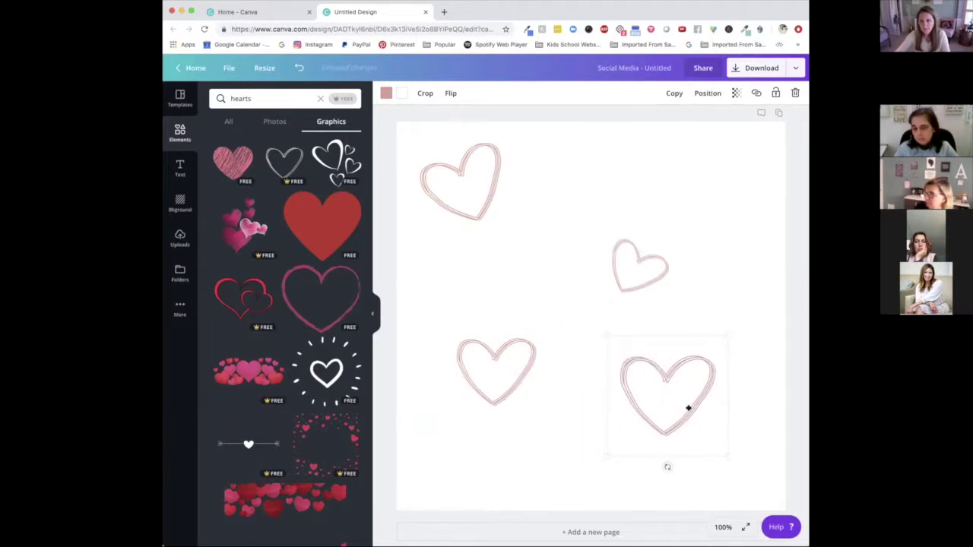
left_click_drag(661, 465, 651, 423)
Rearrange the hearts: the small one across the canvas's top edge, the upright one across the left edge and the largest near the centre.
left_click_drag(649, 288, 599, 151)
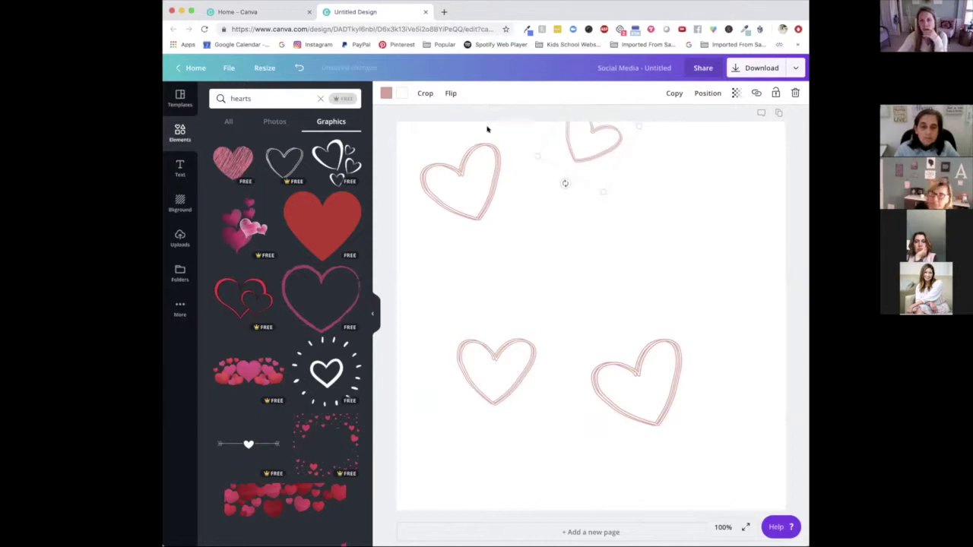
left_click_drag(445, 202, 442, 207)
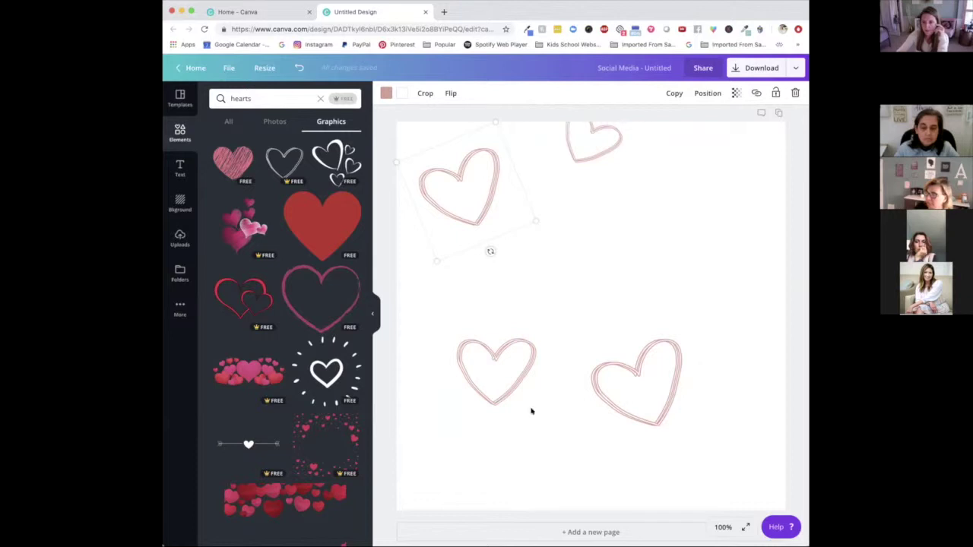
left_click_drag(509, 346, 455, 289)
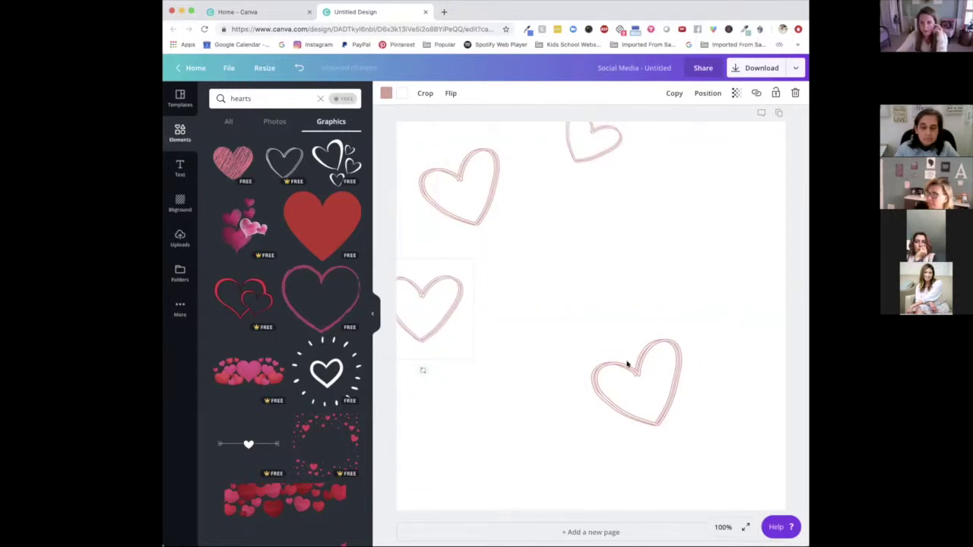
left_click_drag(579, 385, 580, 283)
Search the graphics elements for "stars".
triple_click(305, 98)
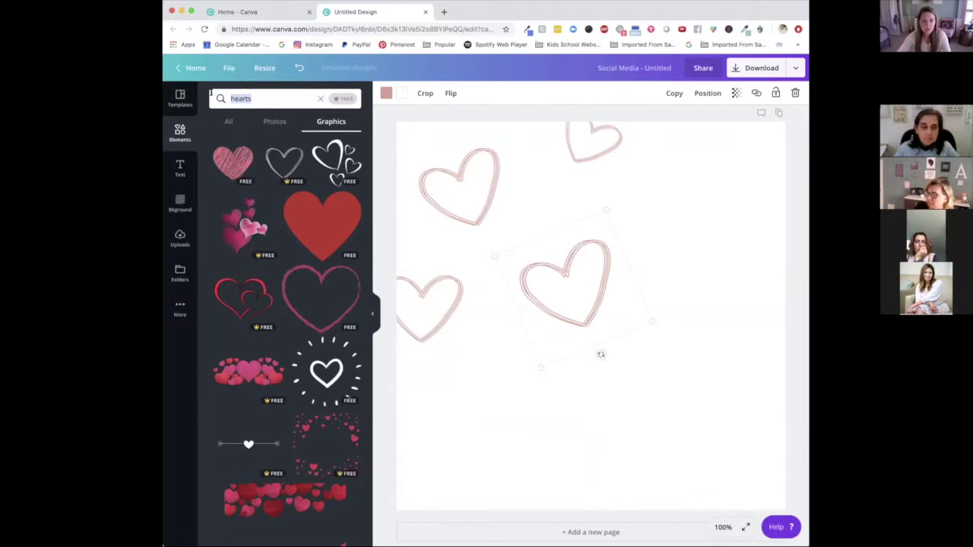
type("start")
key("BackSpace")
type("s")
key("Return")
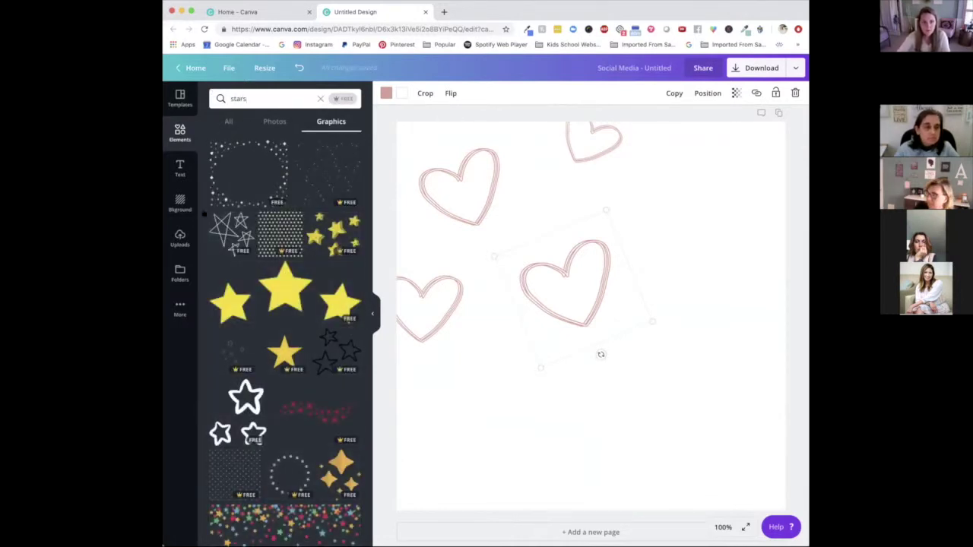
Add the solid gold star, shrink and tilt it below the central heart, and place a smaller copy between the upper hearts.
left_click(278, 351)
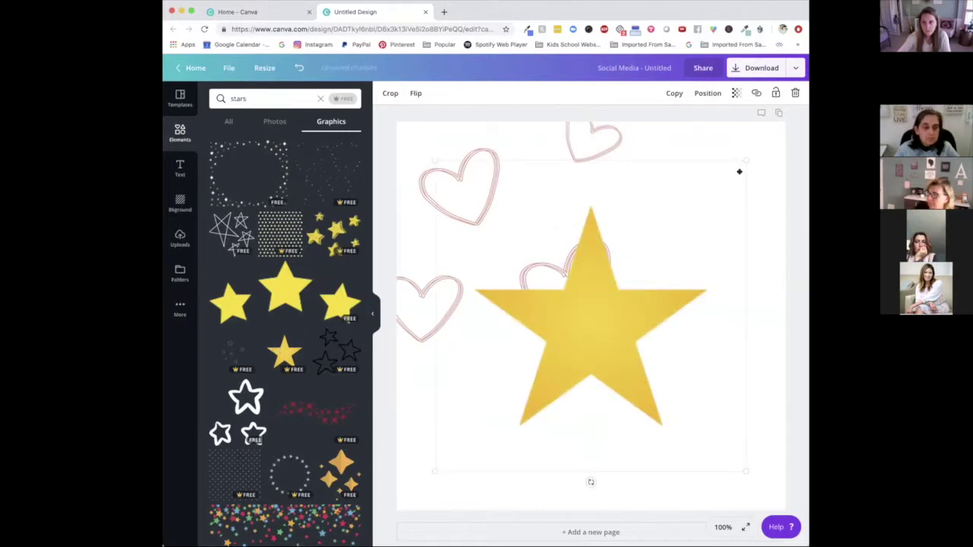
left_click_drag(743, 159, 493, 473)
left_click_drag(486, 421, 516, 414)
left_click(674, 93)
left_click(619, 390)
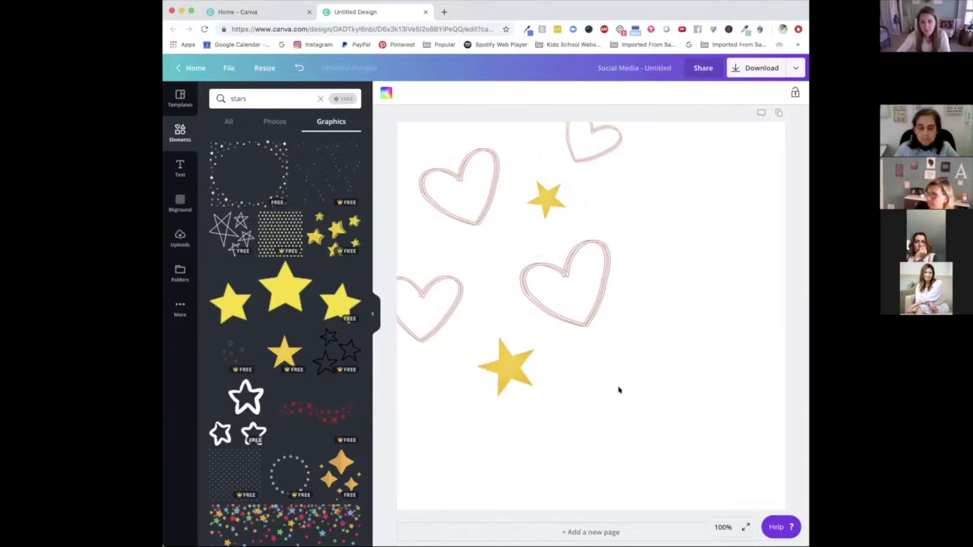
Duplicate the small star, enlarge the copy and place it partly off the canvas's top edge above the upper-left heart.
left_click(553, 192)
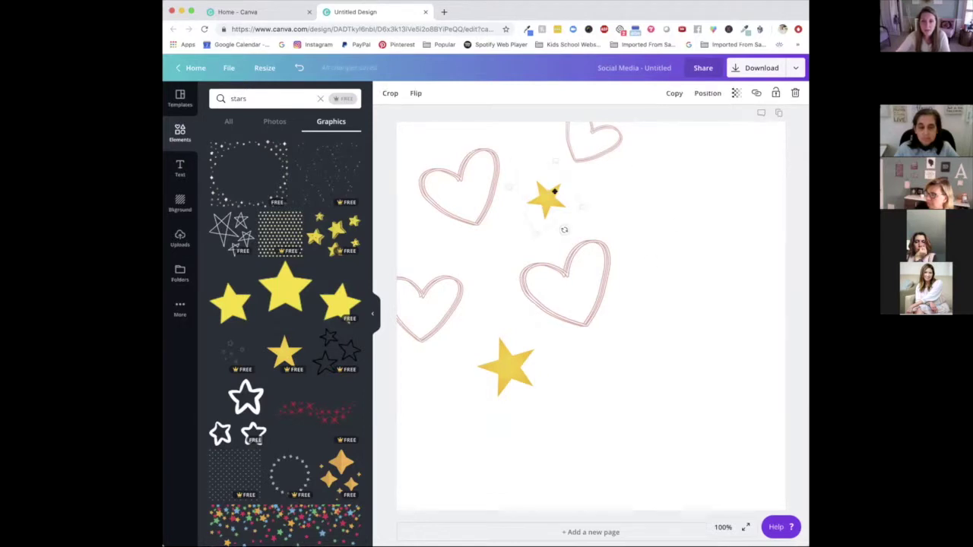
left_click(673, 94)
left_click_drag(560, 217, 392, 187)
left_click_drag(422, 138, 427, 117)
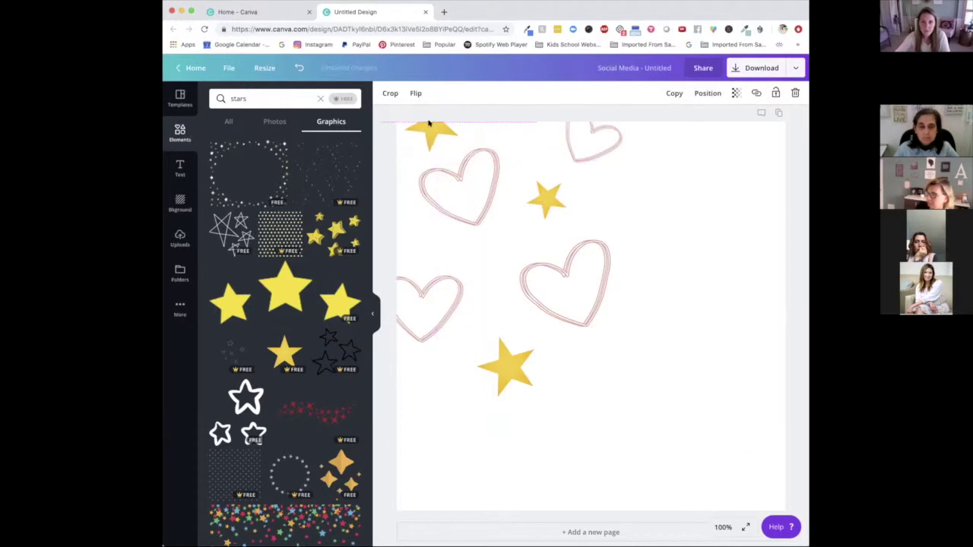
left_click(657, 215)
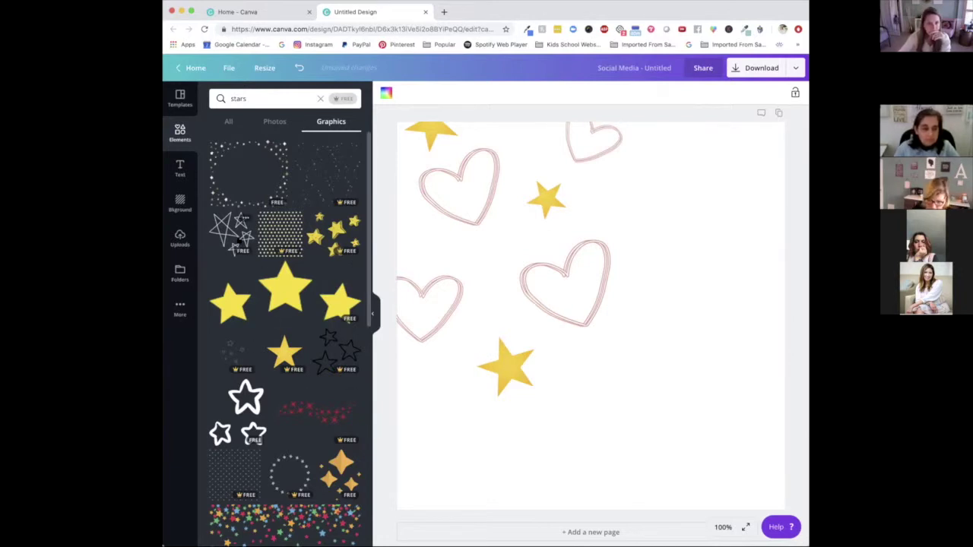
Search the graphics elements for "flower".
left_click_drag(261, 98, 226, 99)
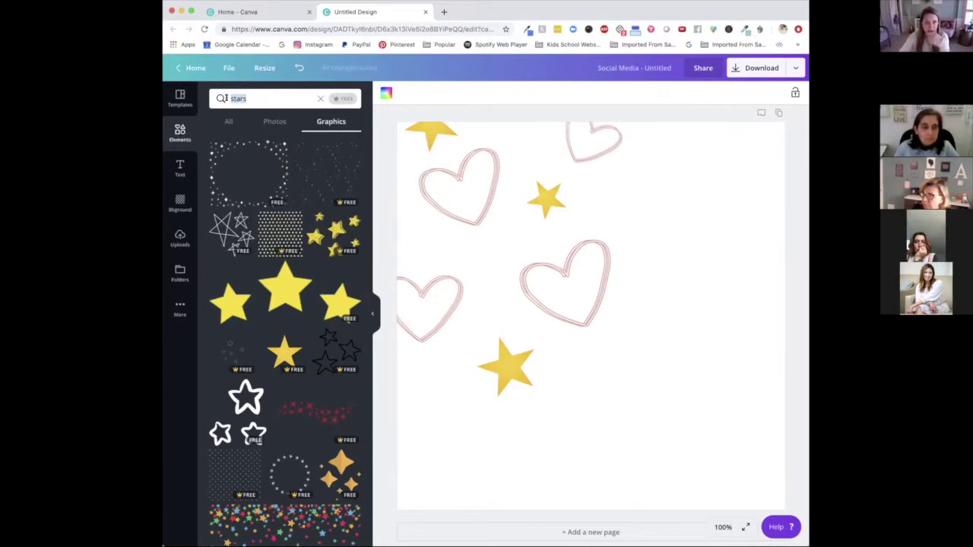
type("flower")
key("Return")
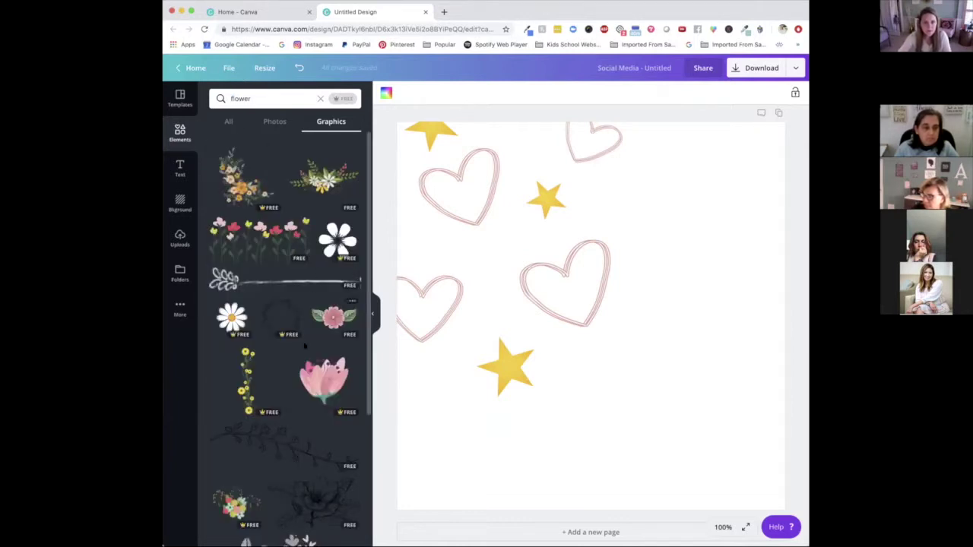
Add the black outline daisy, shrink it onto the canvas's left edge and recolour it pale mint from the DIY Design Alliance palette.
scroll(328, 260, "down", 10)
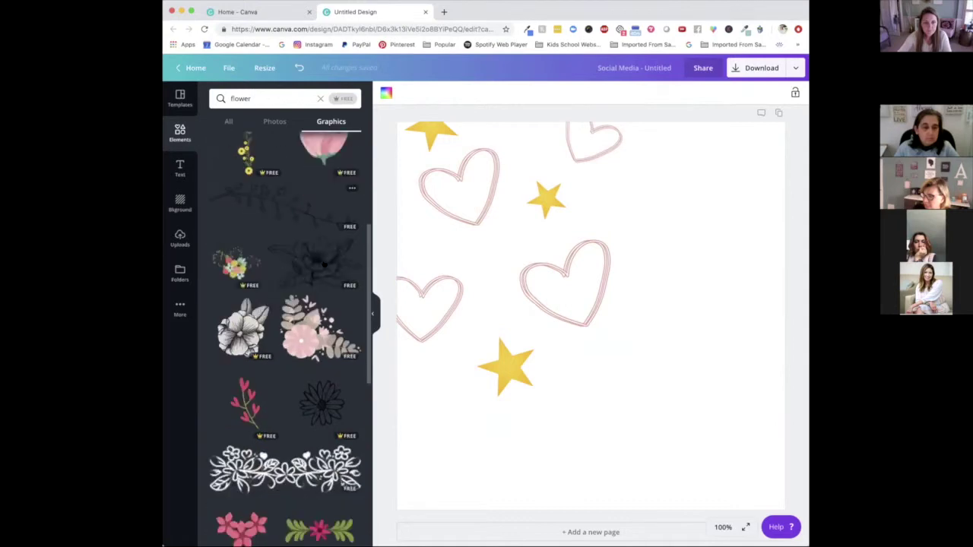
left_click(323, 270)
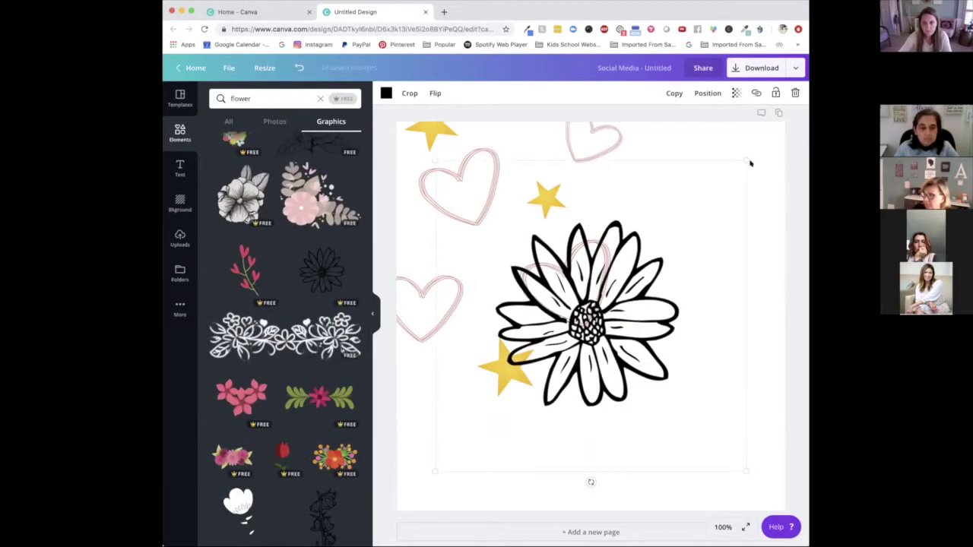
left_click_drag(742, 160, 533, 373)
left_click_drag(485, 421, 407, 390)
left_click(386, 93)
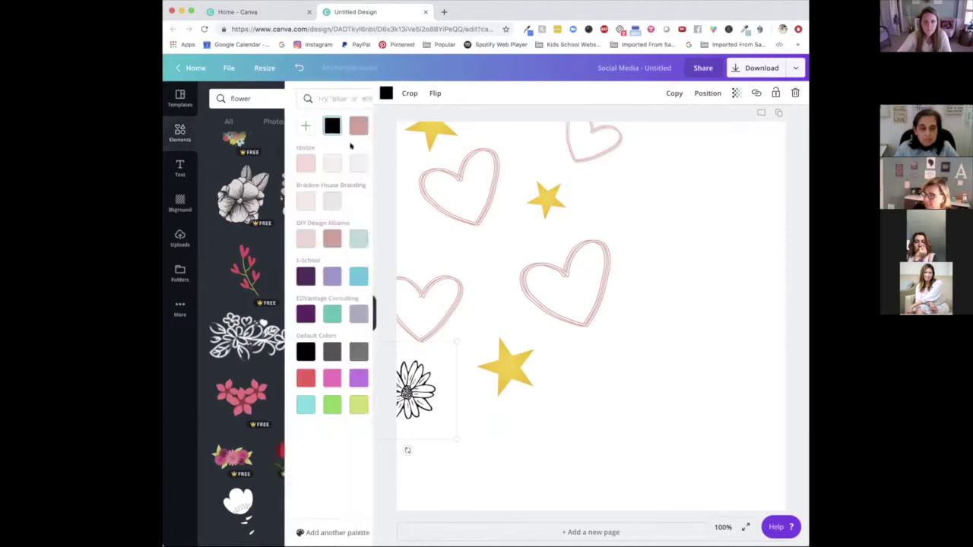
left_click(271, 239)
Place daisies at the canvas's top and lower-left edges using a duplicate, and shift the small top heart to the right.
left_click_drag(418, 386, 522, 130)
left_click(675, 93)
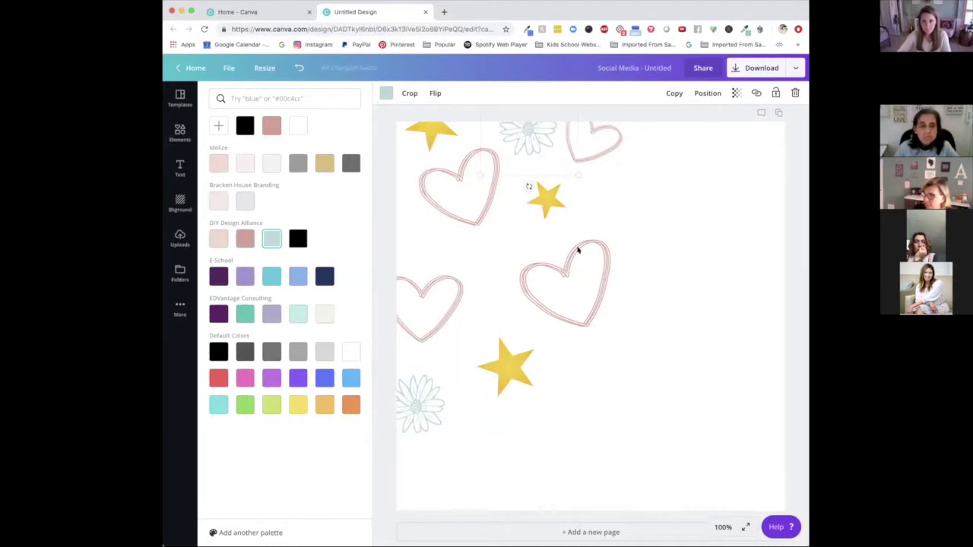
left_click_drag(608, 135, 641, 152)
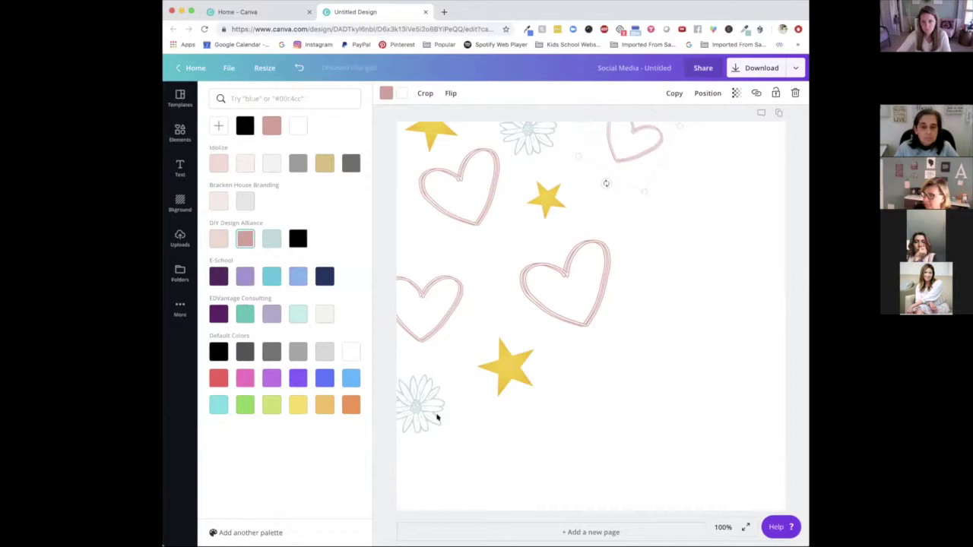
Duplicate the large lower star, shrink the copy and place it partly off the canvas's left edge beneath the daisy.
left_click(498, 371)
left_click(674, 93)
left_click_drag(513, 383, 434, 457)
left_click_drag(447, 395, 403, 462)
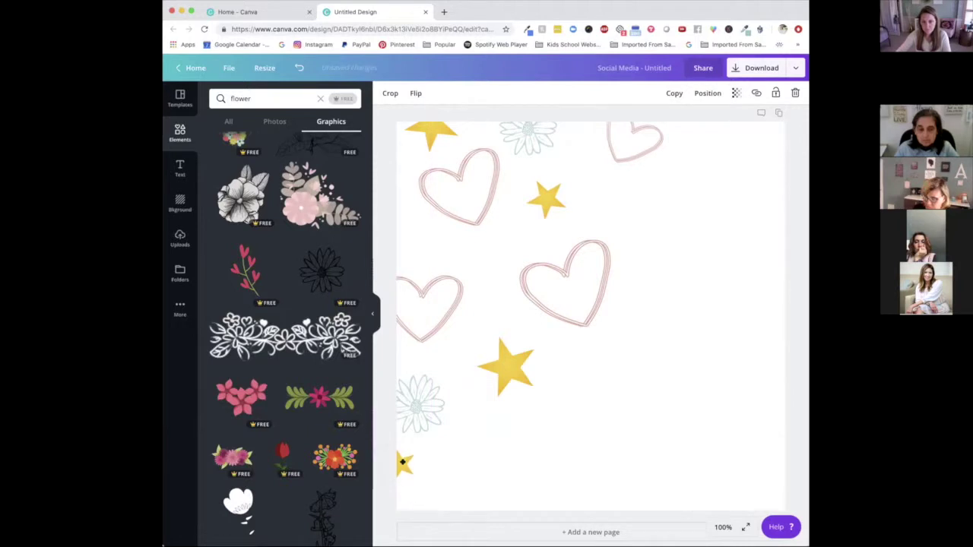
left_click(493, 466)
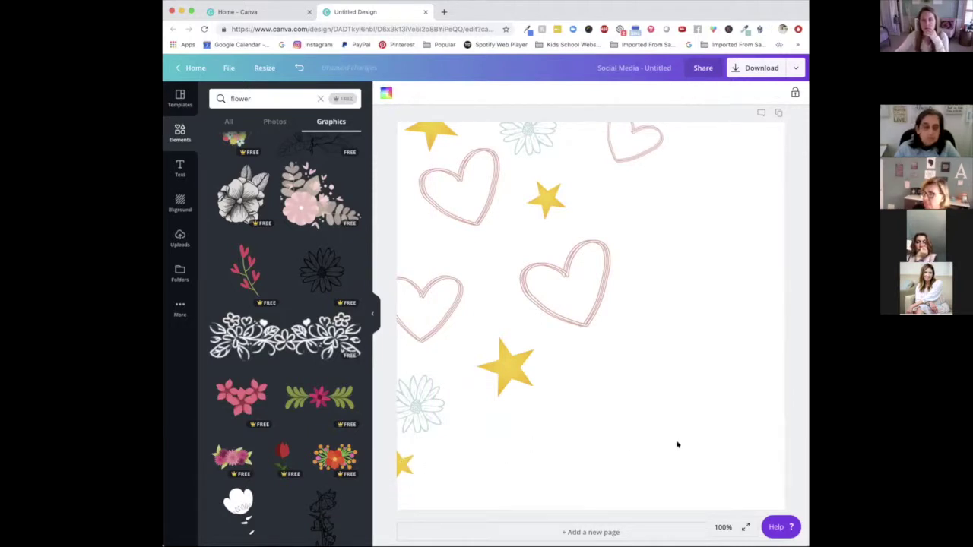
Duplicate the small upper star twice, placing one copy right of the central heart and a larger, tilted copy below that heart.
left_click(544, 198)
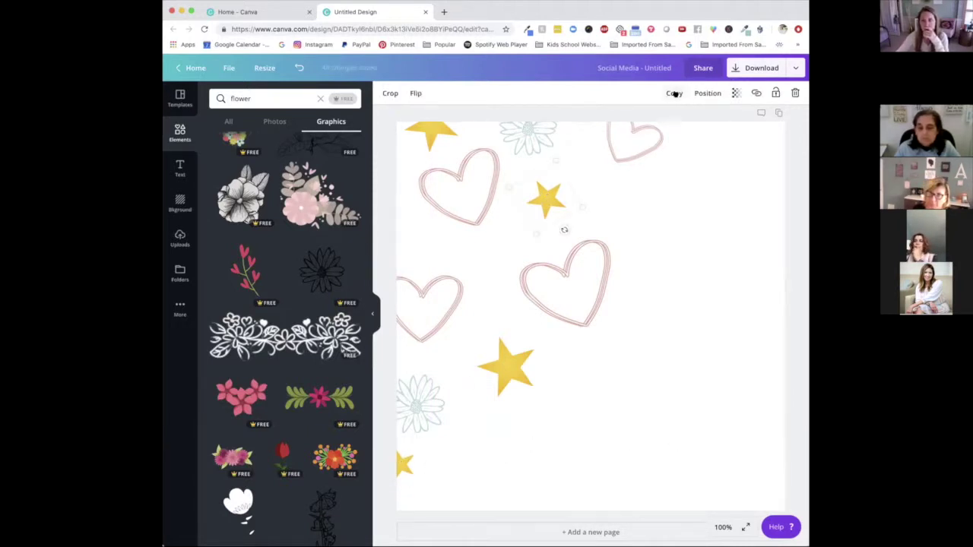
left_click_drag(557, 214, 673, 265)
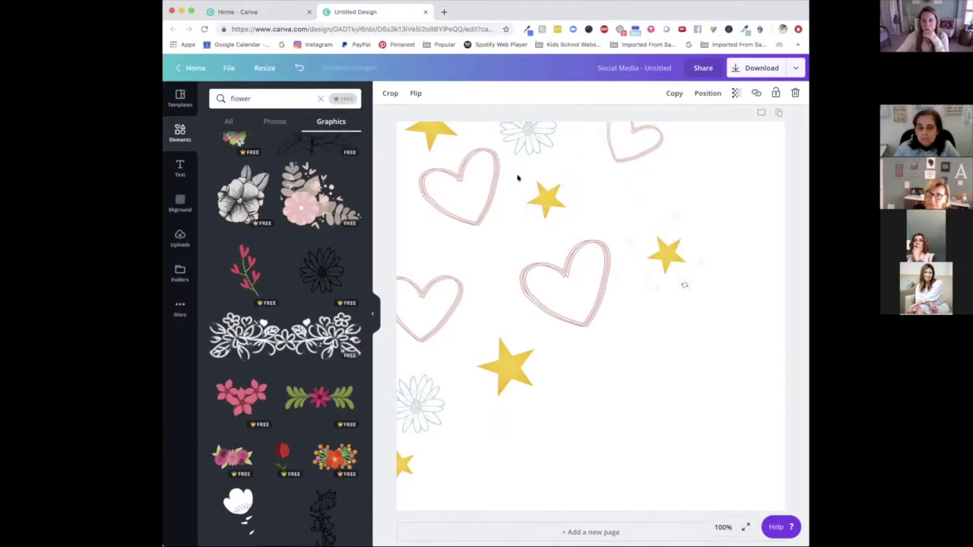
left_click(543, 207)
left_click(674, 93)
left_click_drag(553, 207, 613, 437)
left_click_drag(636, 369, 649, 358)
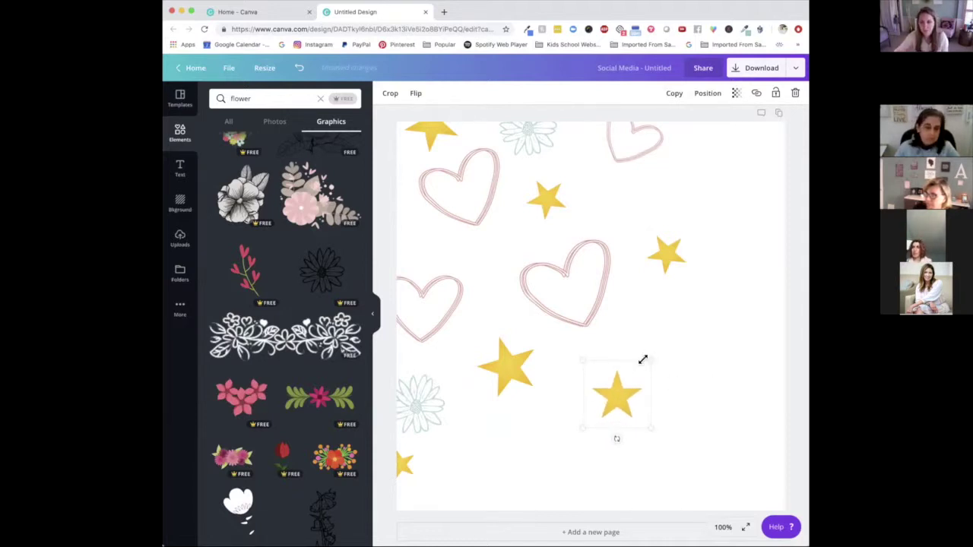
left_click_drag(612, 438, 604, 438)
mouse_move(614, 401)
left_mouse_down()
mouse_move(630, 384)
mouse_move(620, 389)
left_mouse_up()
left_click(566, 436)
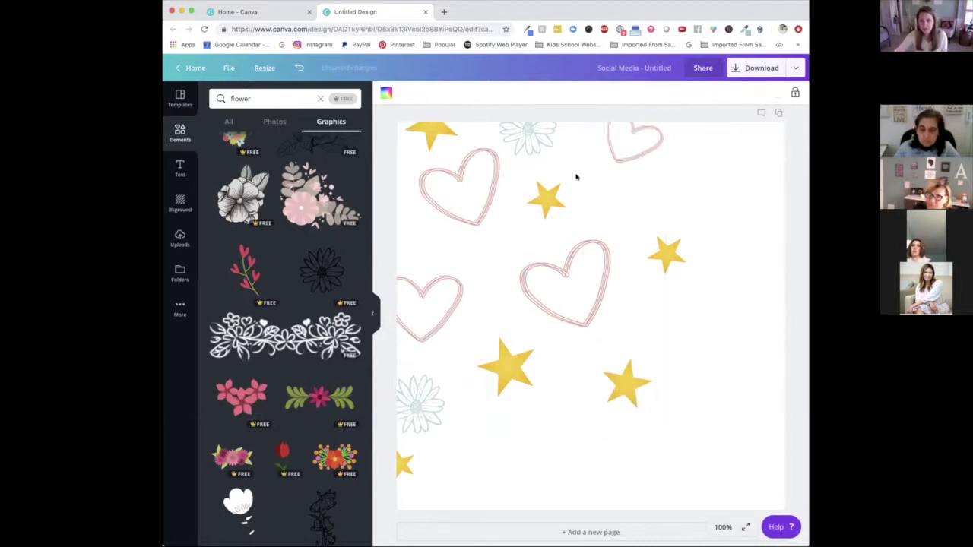
Duplicate the lower-left daisy, shrink the copy and place it below and between the two large lower stars.
left_click(414, 395)
left_click(675, 93)
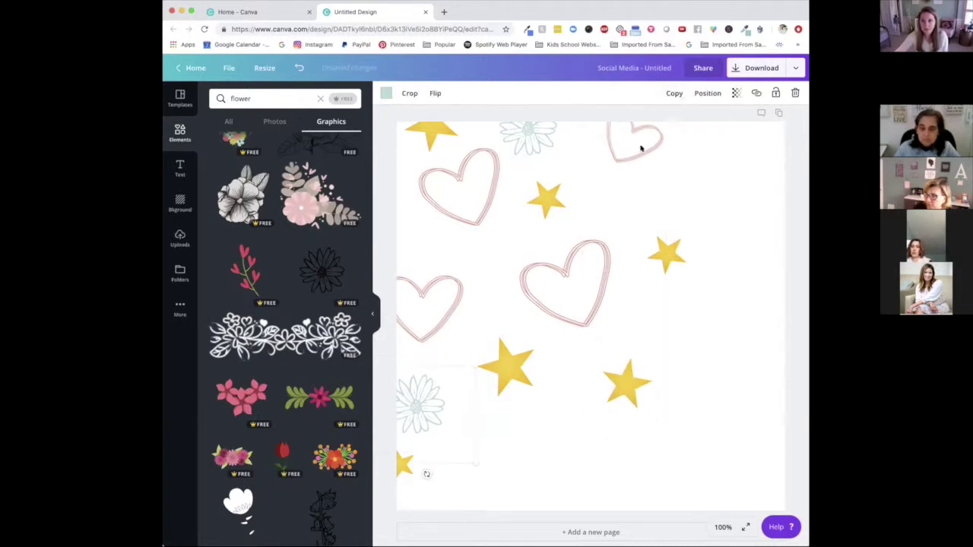
left_click_drag(432, 405, 540, 429)
left_click_drag(567, 393, 543, 431)
left_click(620, 444)
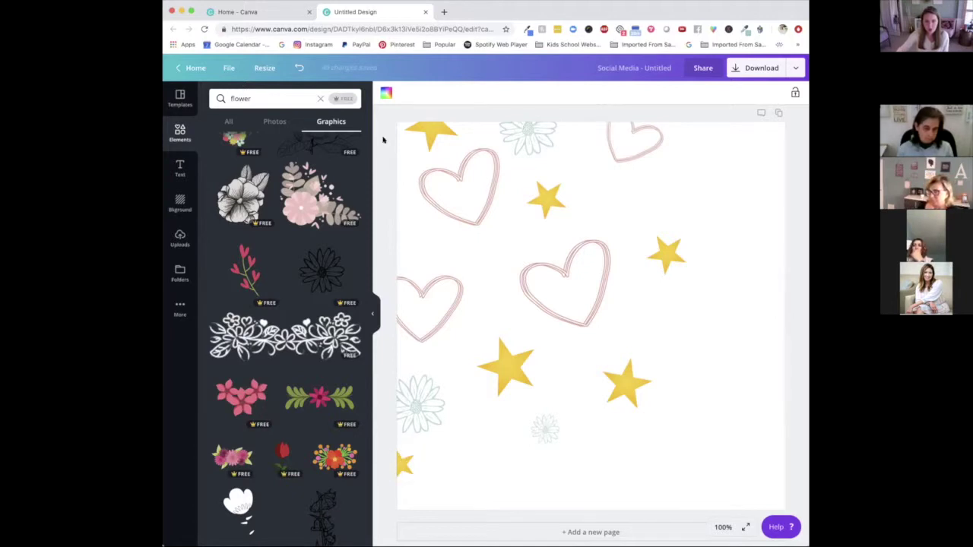
Group the heart, daisy and star that run along the canvas's left edge.
left_click_drag(387, 120, 384, 384)
left_click_drag(384, 256, 404, 461)
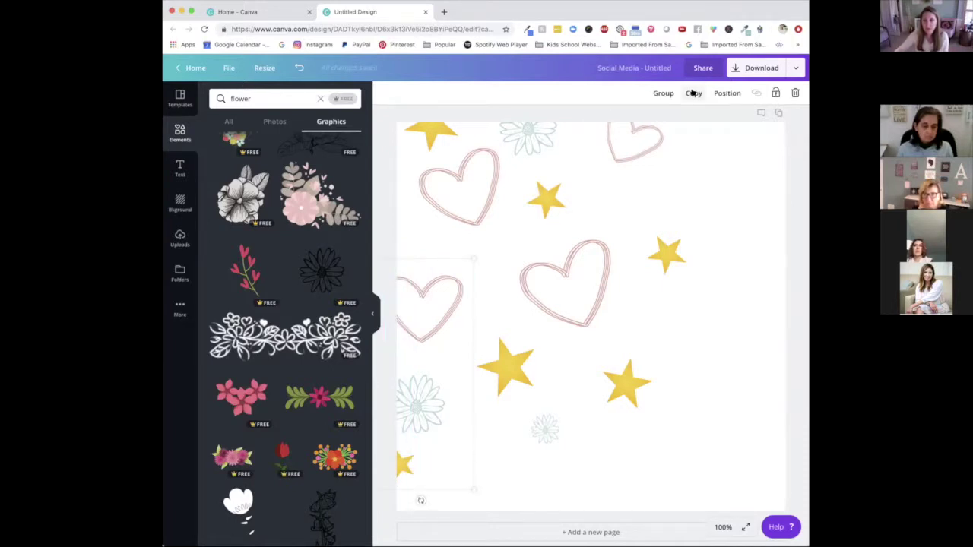
left_click(660, 92)
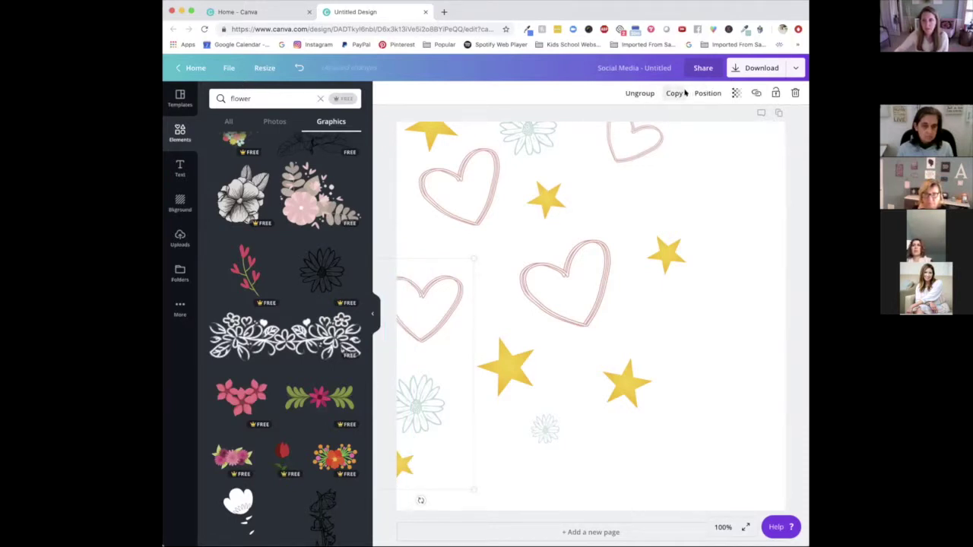
Duplicate the left-edge group and place the copy partly off the canvas's right edge, level with the original.
left_click(675, 92)
left_click_drag(418, 423, 754, 400)
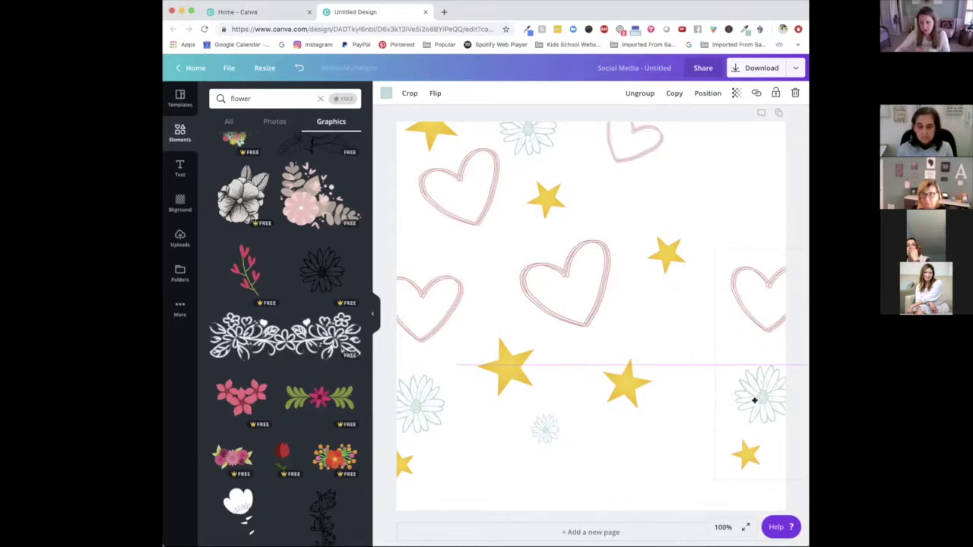
left_click_drag(754, 400, 769, 395)
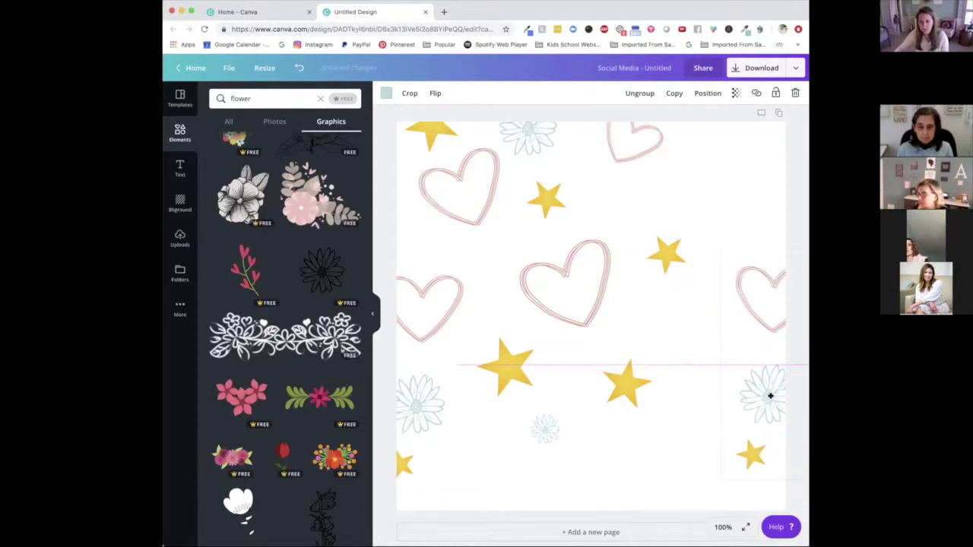
left_click_drag(770, 395, 765, 397)
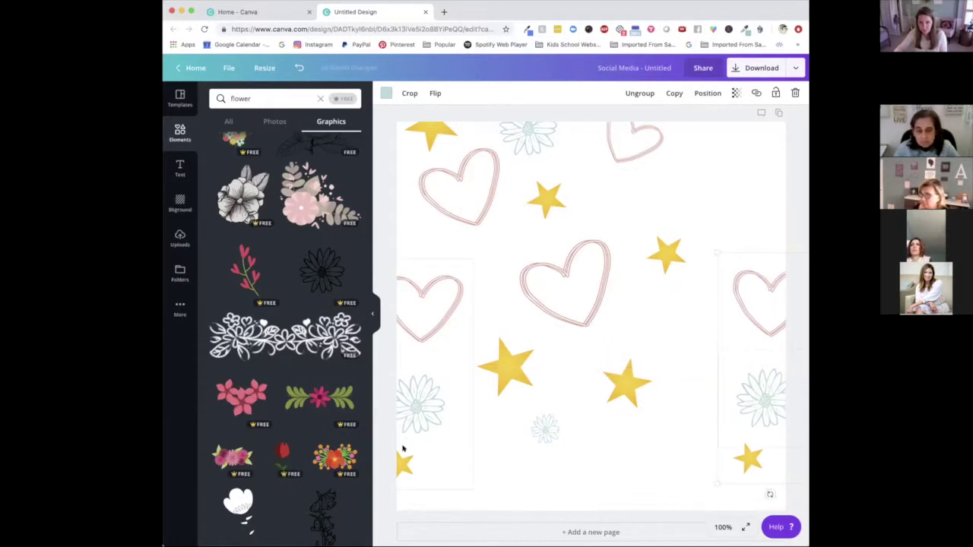
left_click_drag(734, 352, 772, 359)
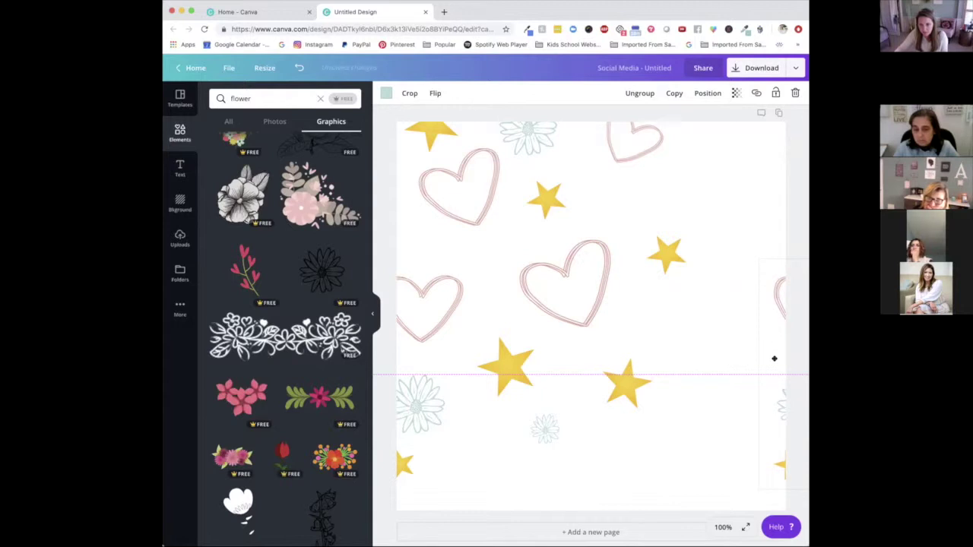
left_click_drag(774, 358, 775, 357)
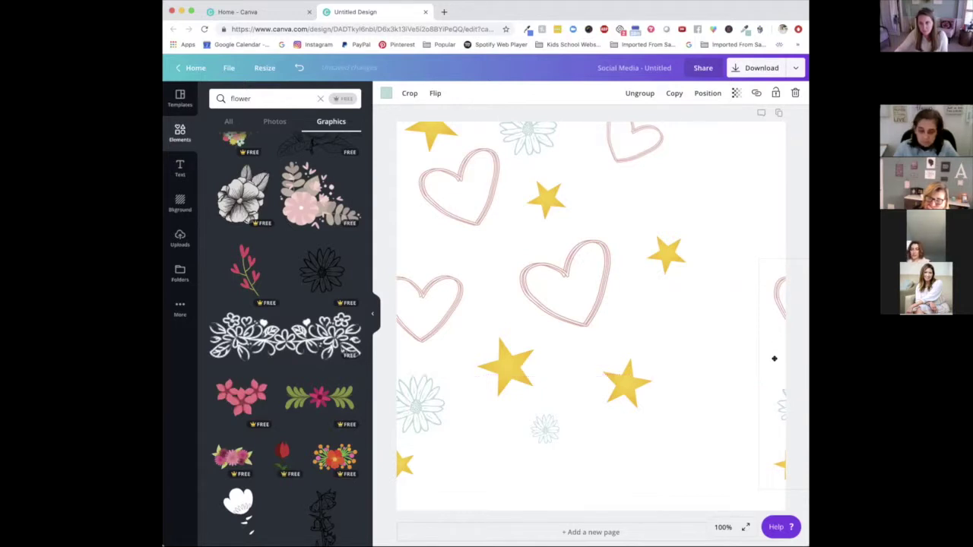
left_click(656, 480)
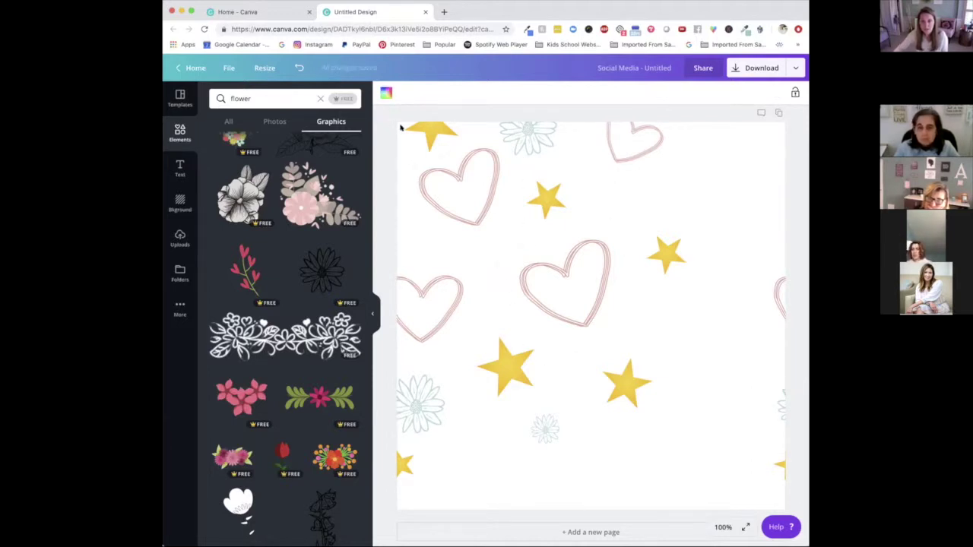
Lower the upper-left heart away from the top row and group the star, daisy and heart along the top edge.
left_click_drag(412, 110, 509, 111)
left_click_drag(477, 200, 485, 217)
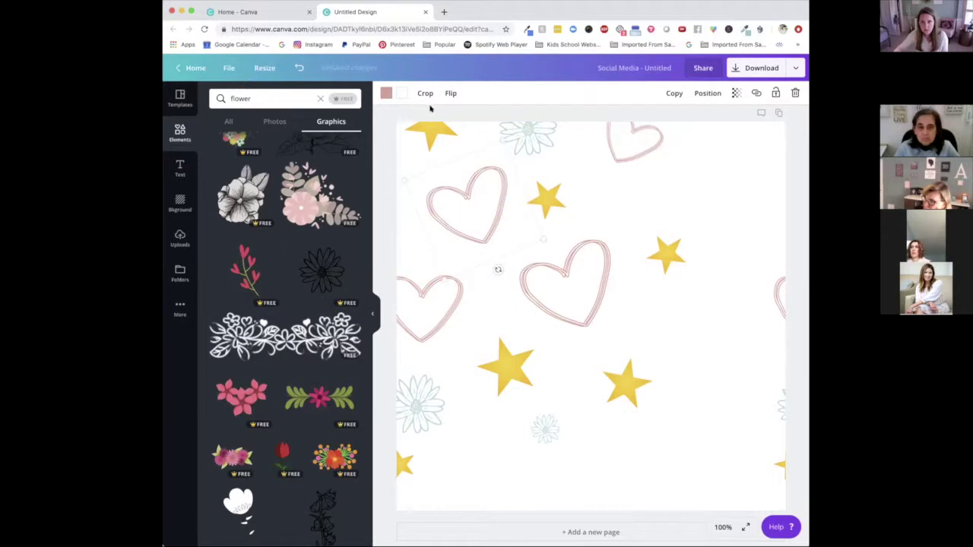
left_click_drag(459, 113, 612, 123)
left_click(669, 93)
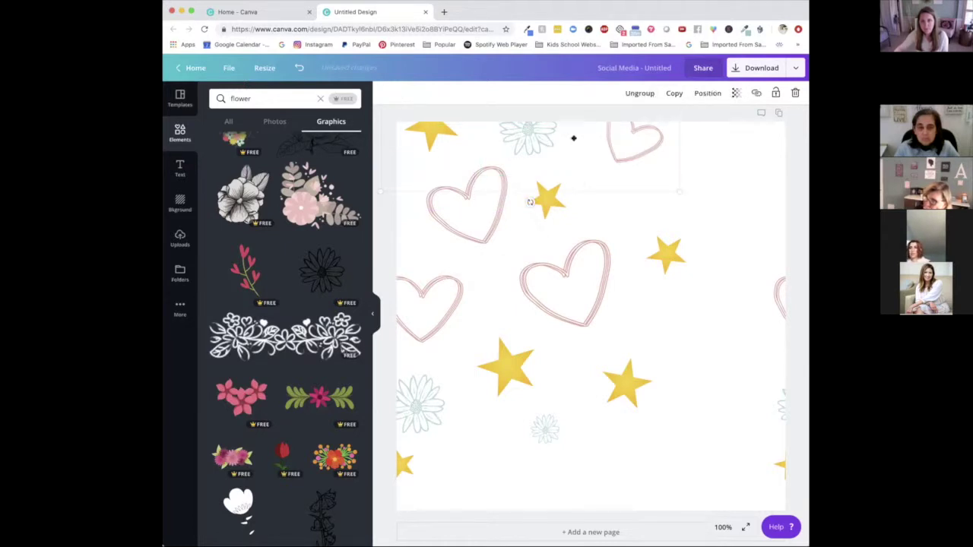
Nudge the top-edge group down and place a vertically aligned duplicate of it partly off the canvas's bottom edge.
mouse_move(527, 130)
left_mouse_down()
mouse_move(532, 354)
mouse_move(539, 147)
mouse_move(530, 129)
mouse_move(529, 139)
left_mouse_up()
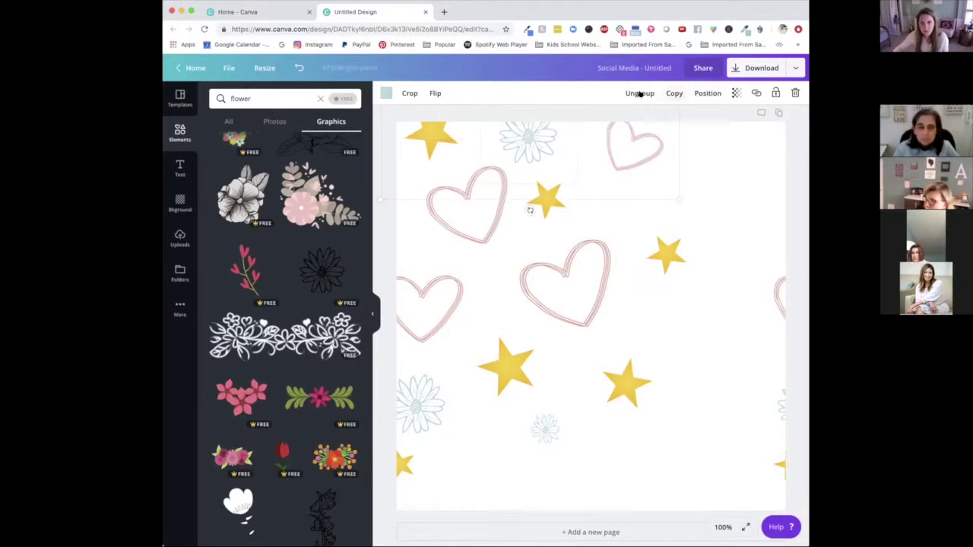
left_click(675, 93)
left_click_drag(550, 137, 538, 526)
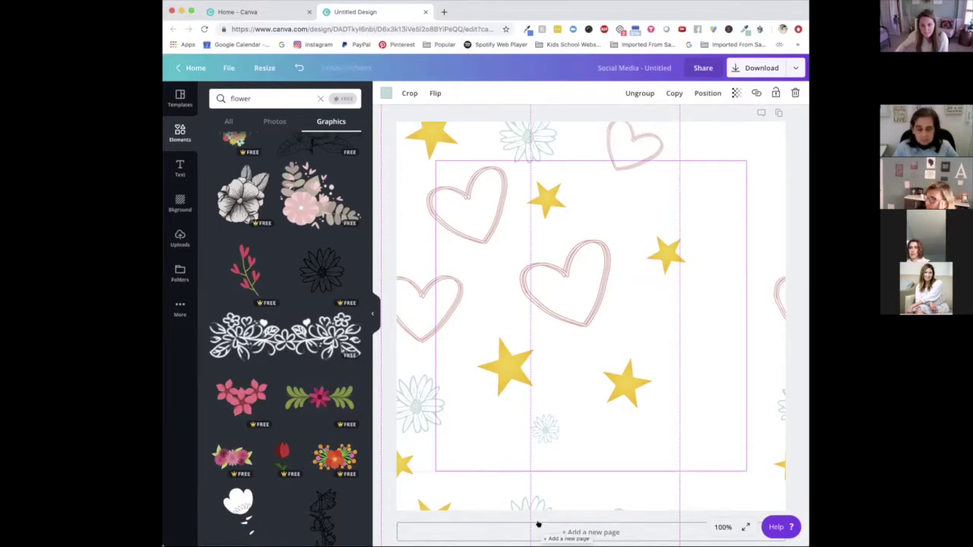
left_click_drag(538, 524, 538, 524)
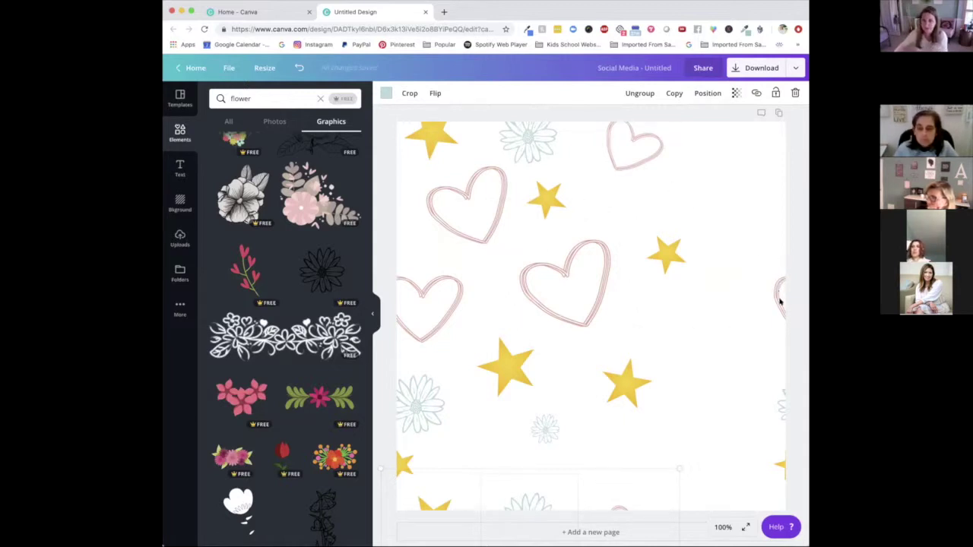
Duplicate the small star beside the central heart and place the copy in the canvas's upper-right area.
left_click(673, 247)
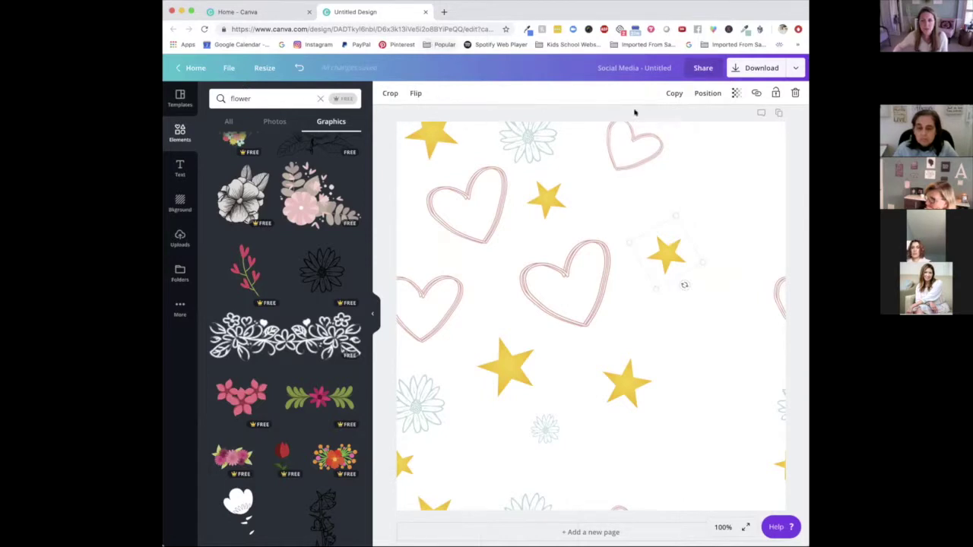
left_click(674, 92)
left_click_drag(673, 265, 724, 184)
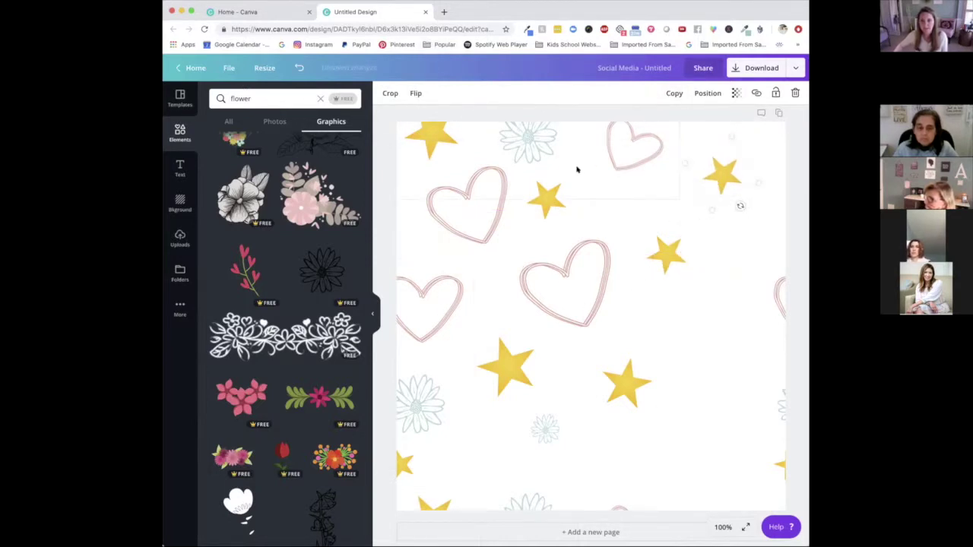
Duplicate the central heart, then shrink the copy, tilt it the other way and place it in the gap near the right edge.
left_click(588, 297)
left_click(675, 93)
left_click_drag(586, 291, 705, 339)
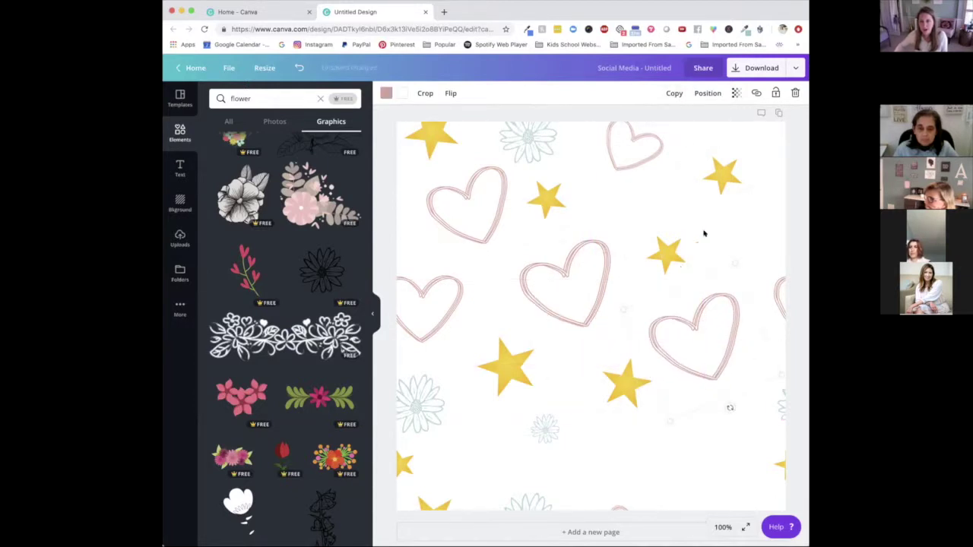
left_click_drag(737, 294, 719, 331)
left_click_drag(710, 413, 699, 352)
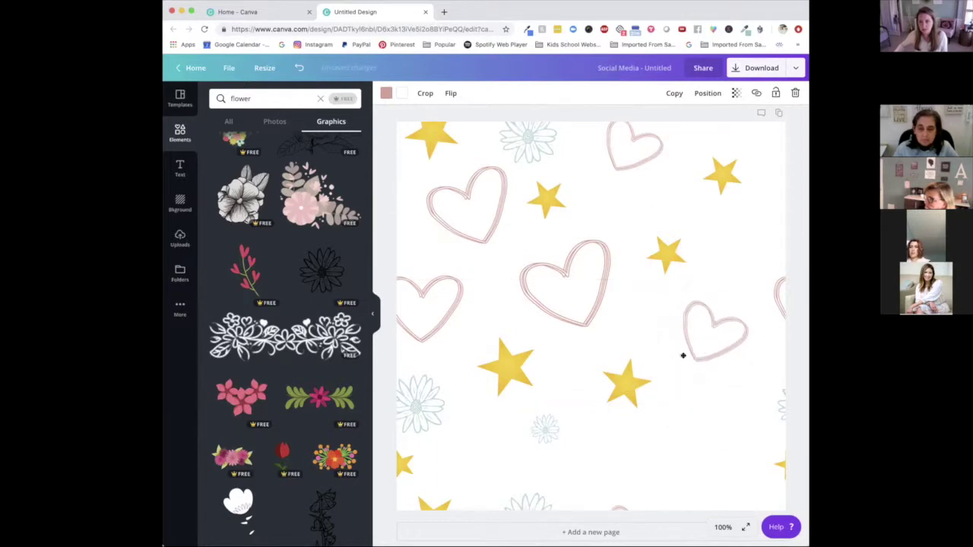
Duplicate the small daisy twice, placing one copy below the top heart and an enlarged copy in the lower-right area.
left_click(546, 432)
left_click(669, 95)
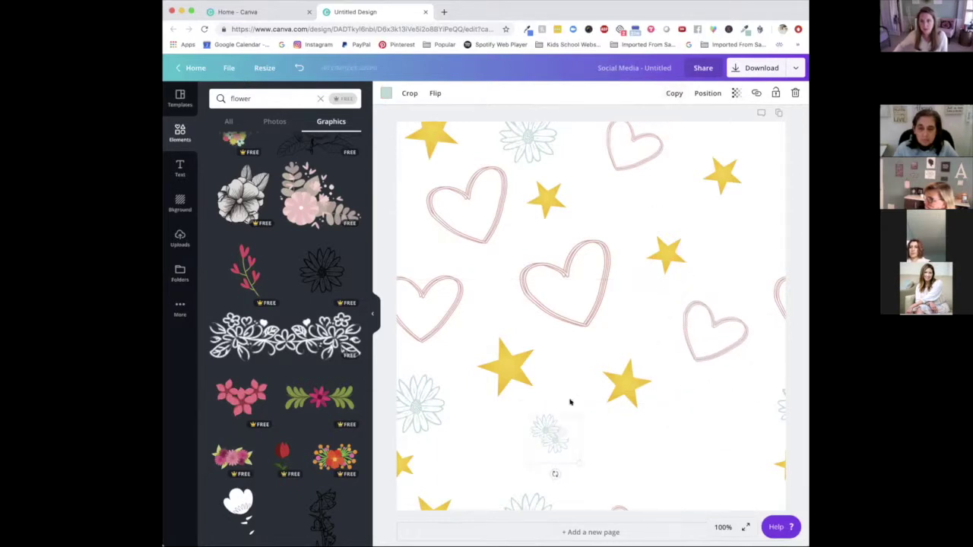
left_click_drag(555, 428, 751, 377)
left_click(674, 92)
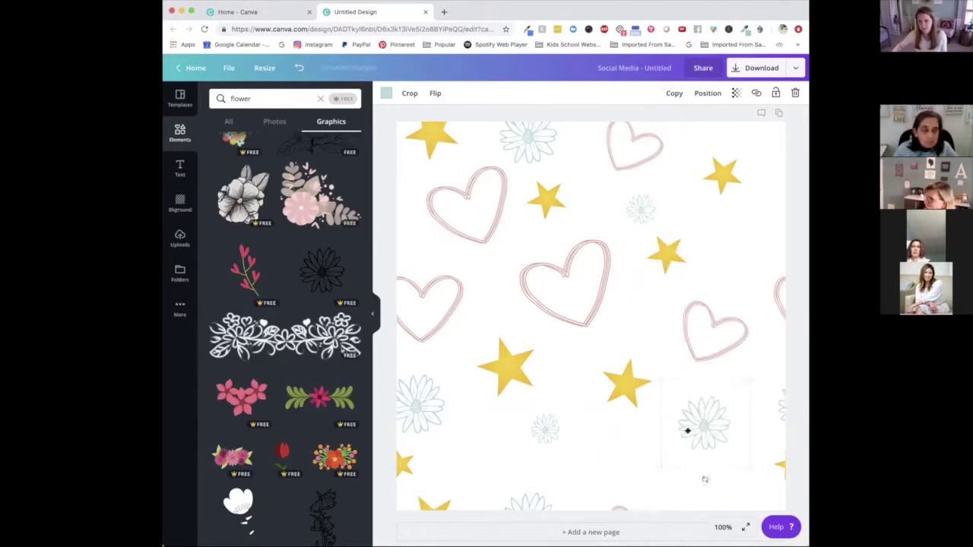
left_click(608, 456)
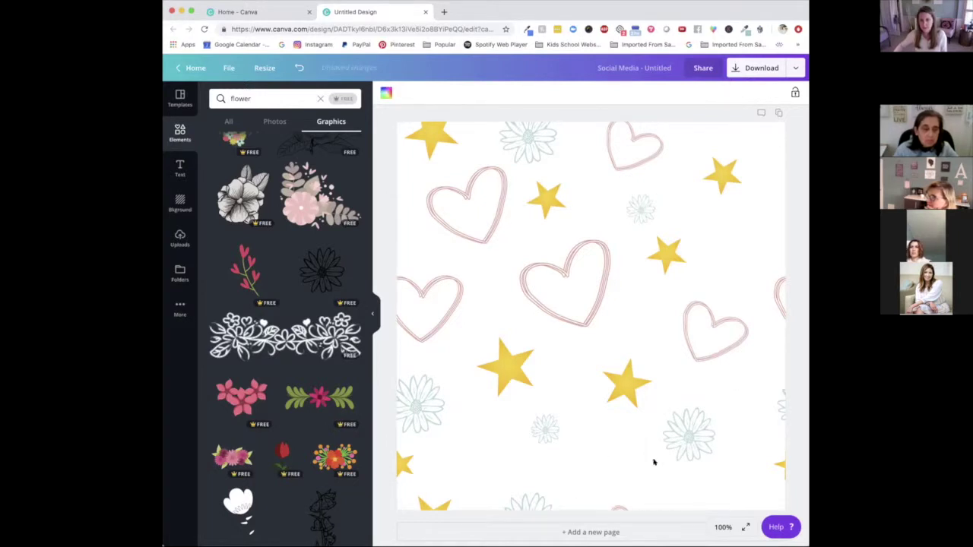
View the whole pattern at 75% zoom.
left_click(720, 526)
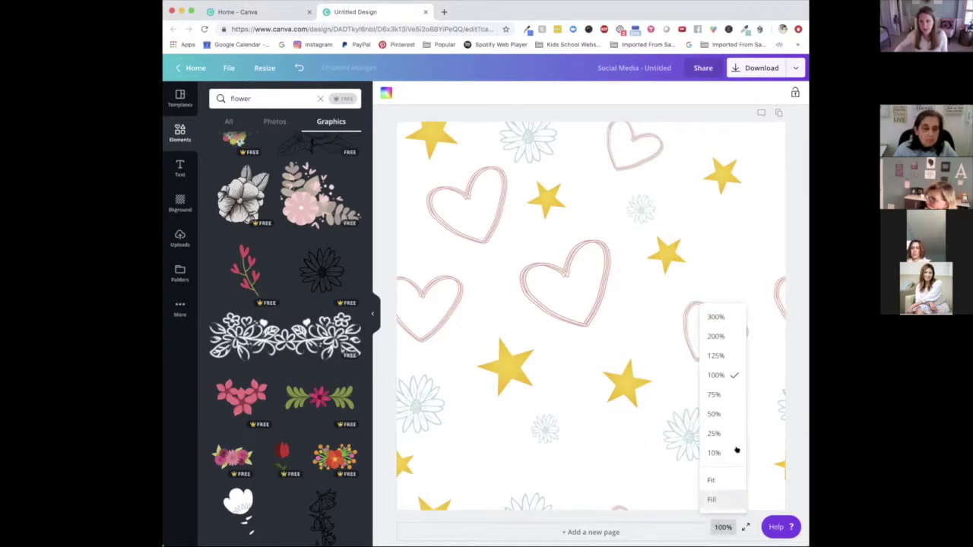
left_click(715, 395)
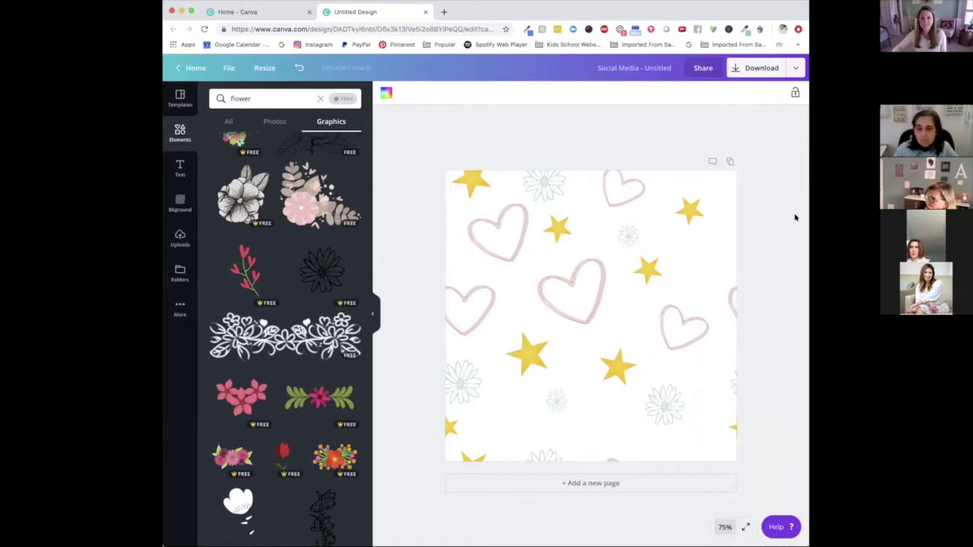
left_click(759, 68)
left_click(715, 179)
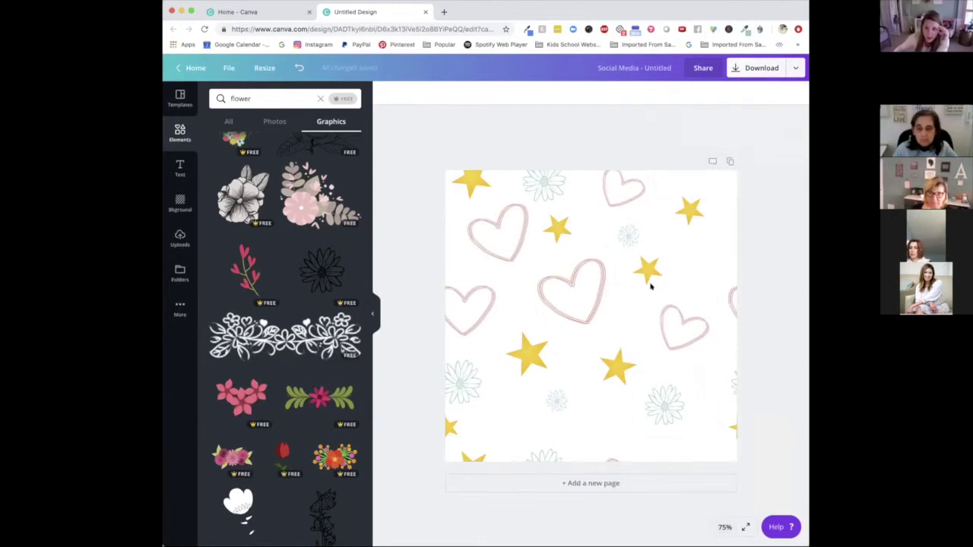
Ungroup the element groups along the canvas's top, left, right and bottom edges.
left_click_drag(419, 174, 743, 457)
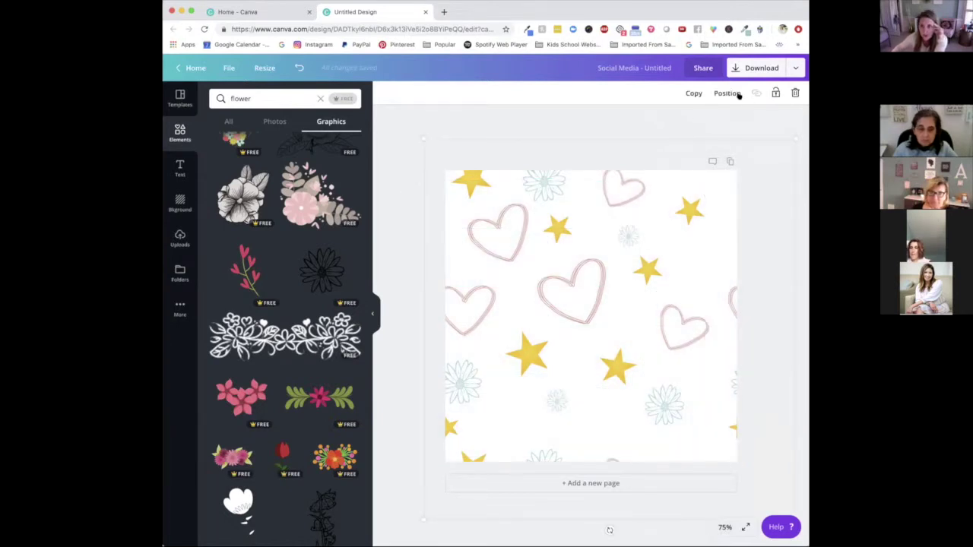
left_click(583, 129)
left_click(549, 177)
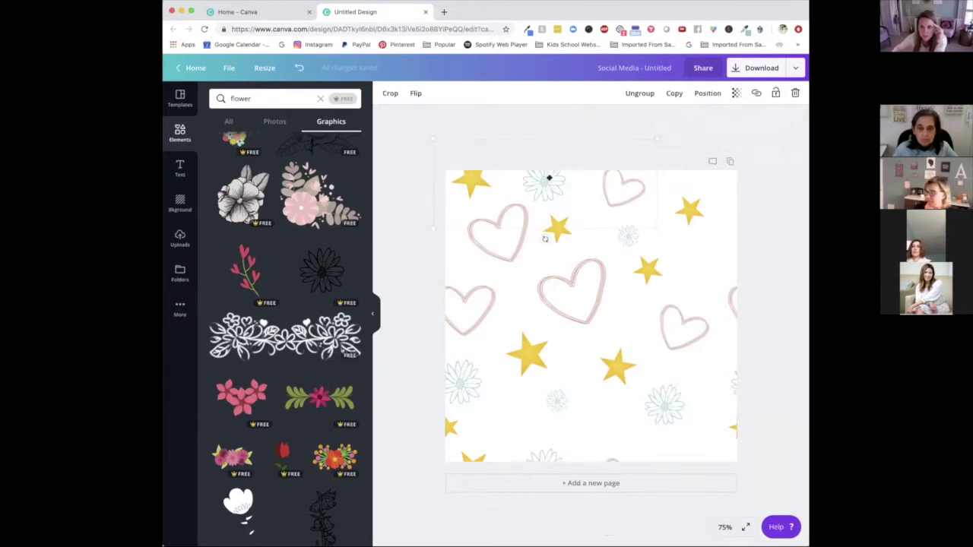
left_click(651, 93)
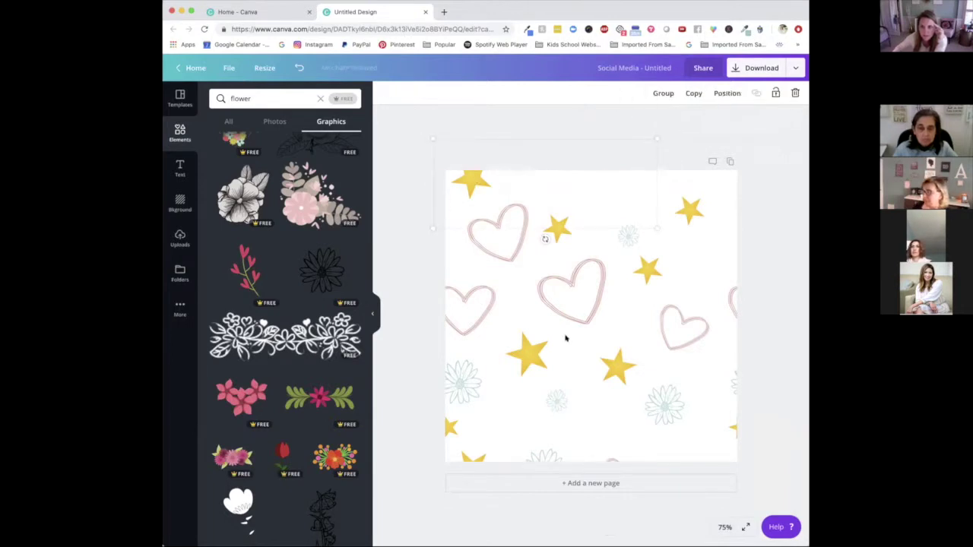
left_click(453, 340)
left_click(632, 94)
left_click(730, 326)
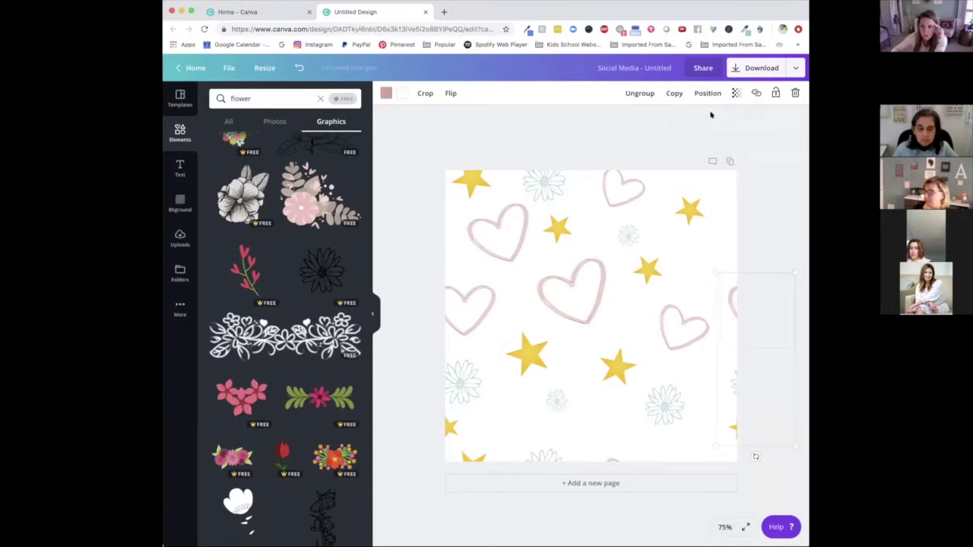
left_click(639, 93)
left_click(554, 458)
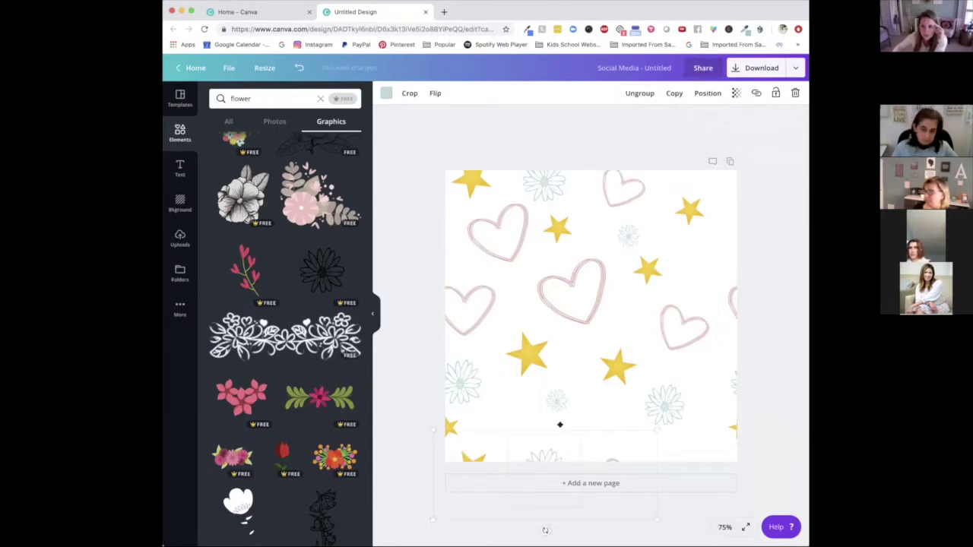
left_click(650, 93)
Group all the pattern elements together and set the group's transparency to 26.
left_click_drag(420, 173, 726, 457)
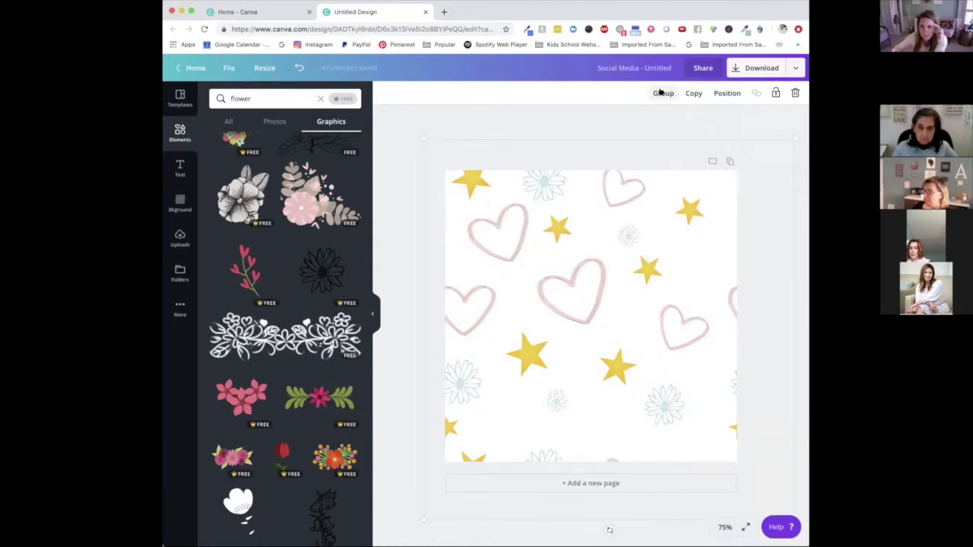
left_click(662, 93)
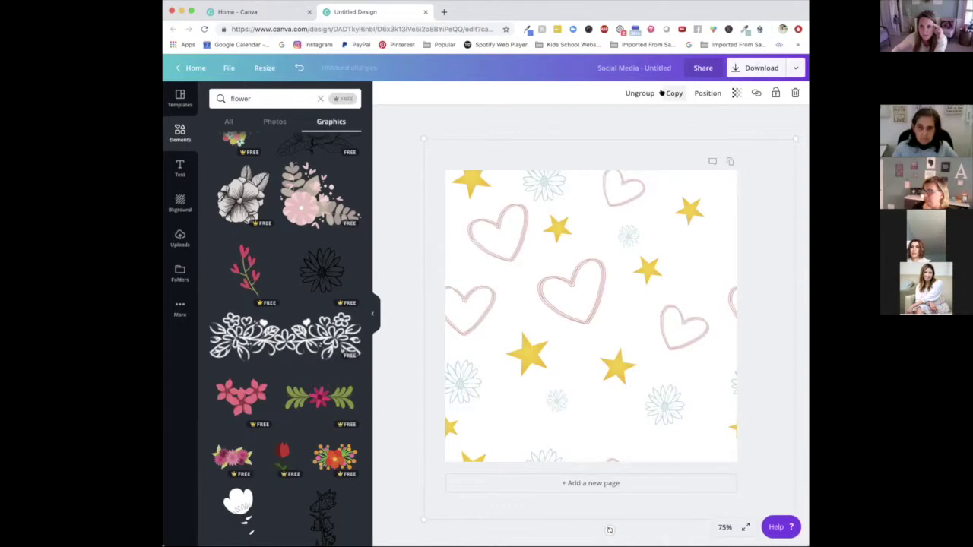
left_click(735, 93)
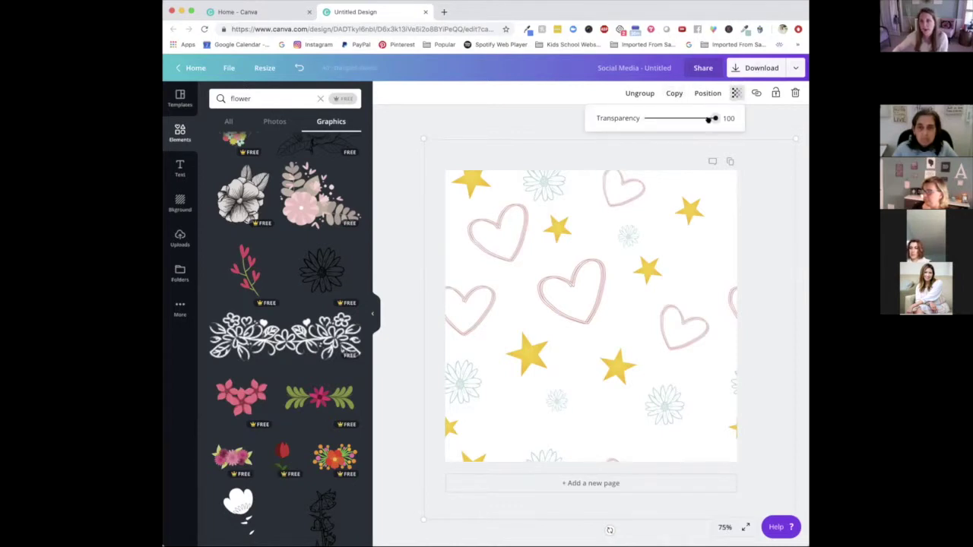
left_click_drag(713, 118, 660, 119)
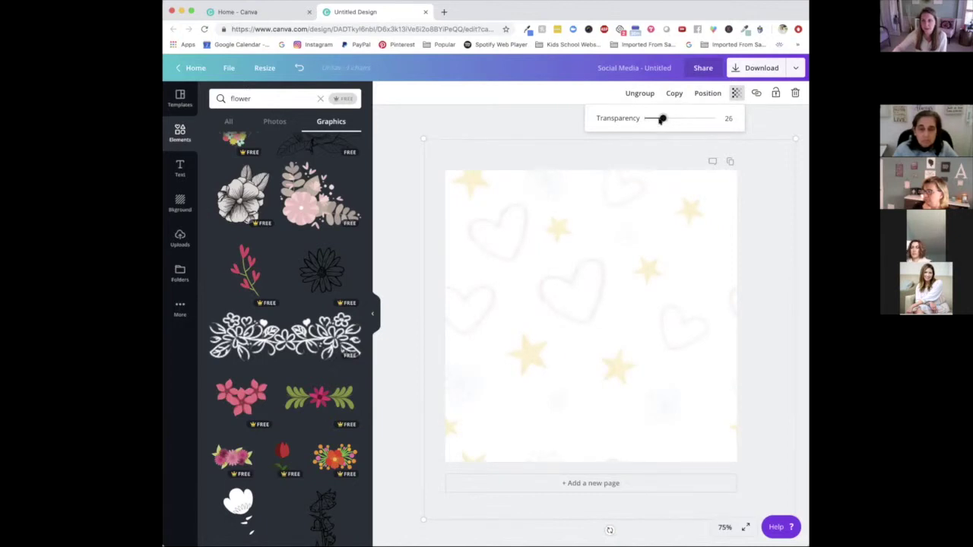
left_click(666, 130)
Try pink, pale grey, gold, mid-grey, black and teal solid backgrounds behind the pattern, and return the background to white.
left_click(180, 201)
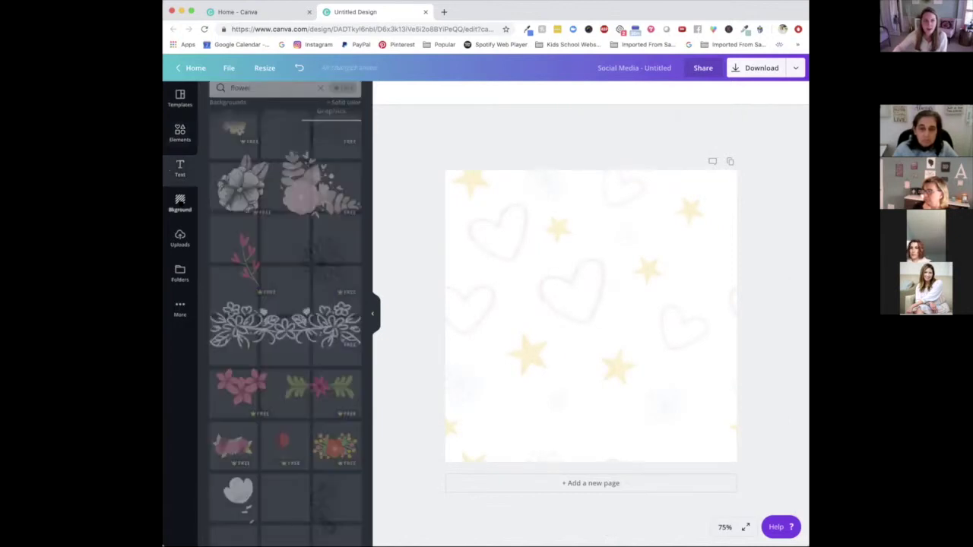
left_click(338, 94)
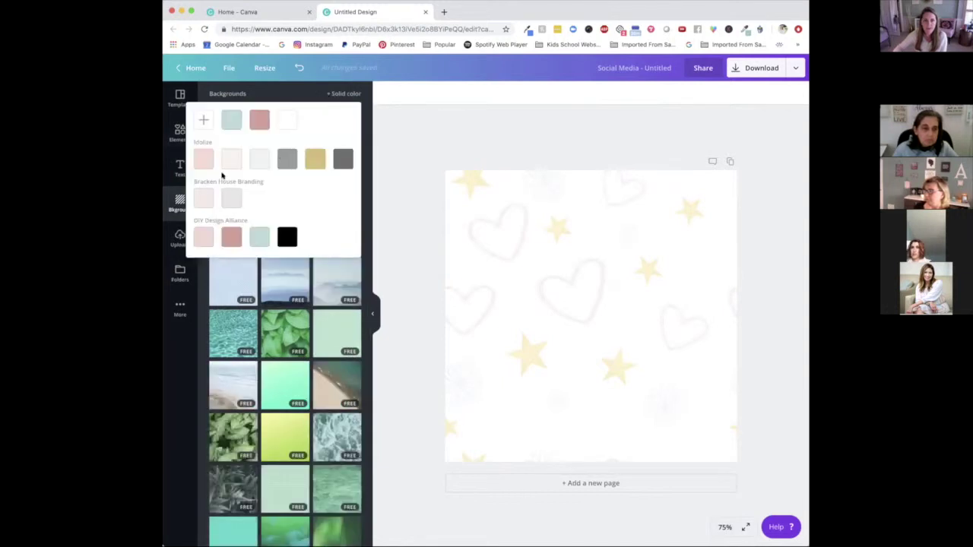
left_click(203, 235)
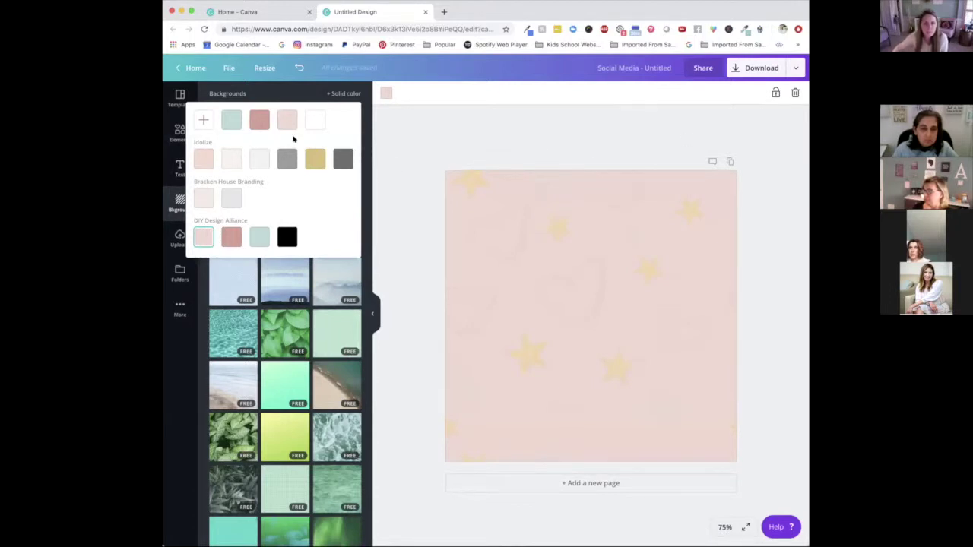
left_click(257, 161)
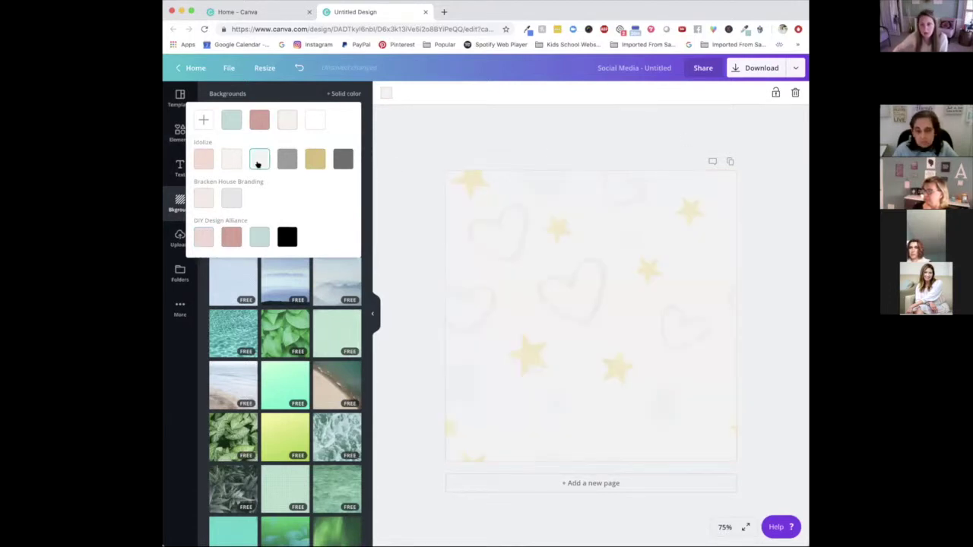
left_click(314, 158)
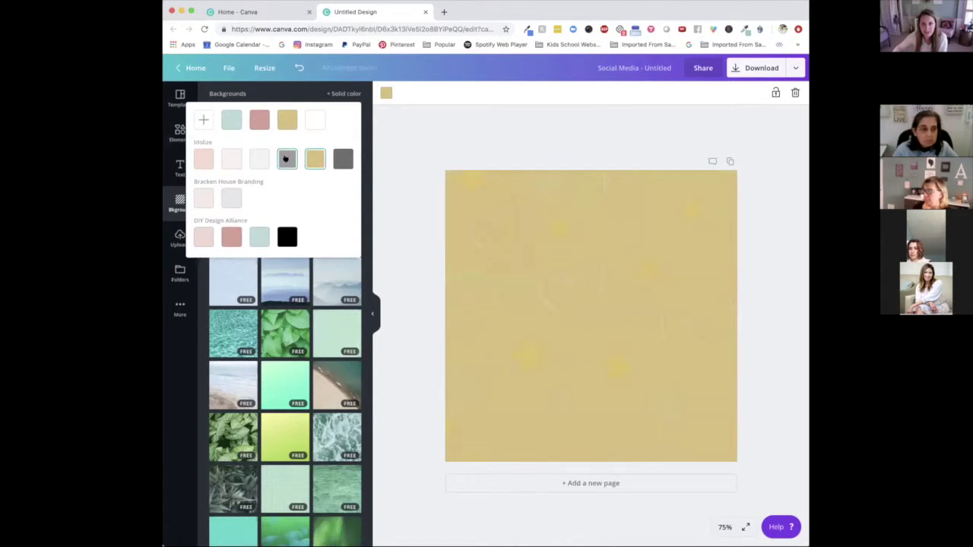
left_click(290, 160)
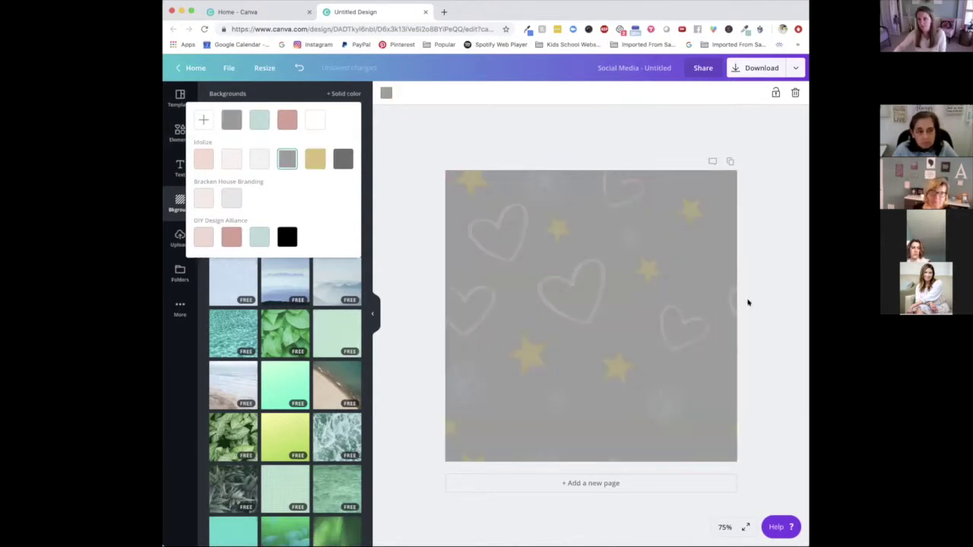
left_click(229, 120)
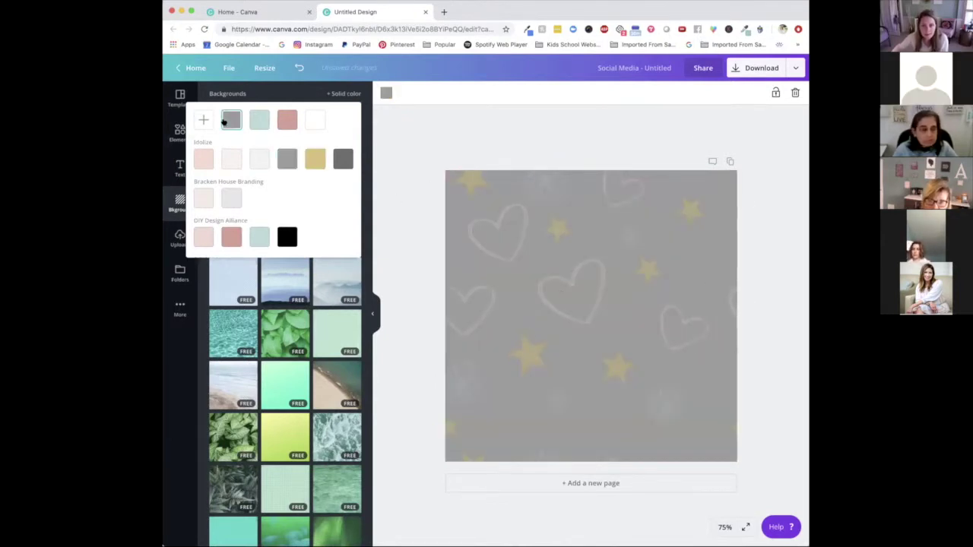
left_click(281, 236)
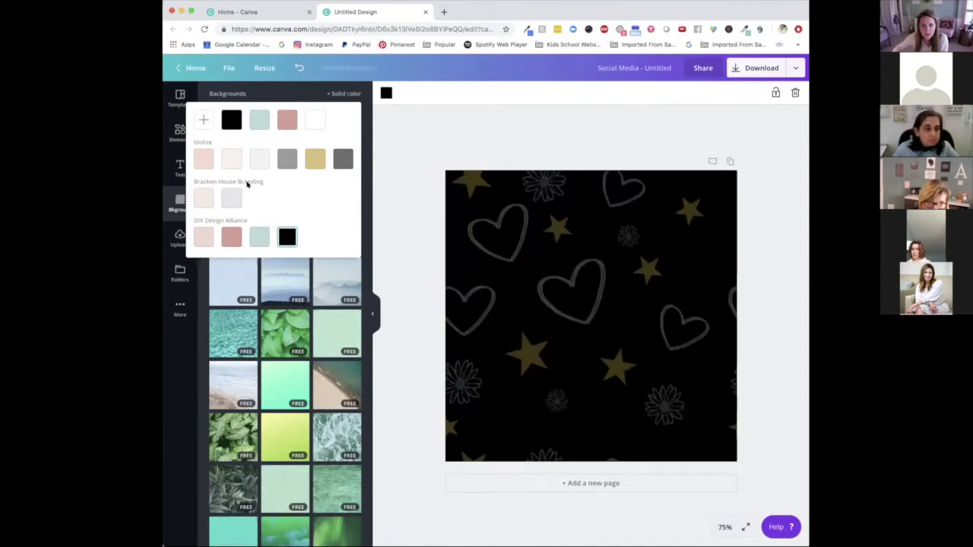
left_click(259, 122)
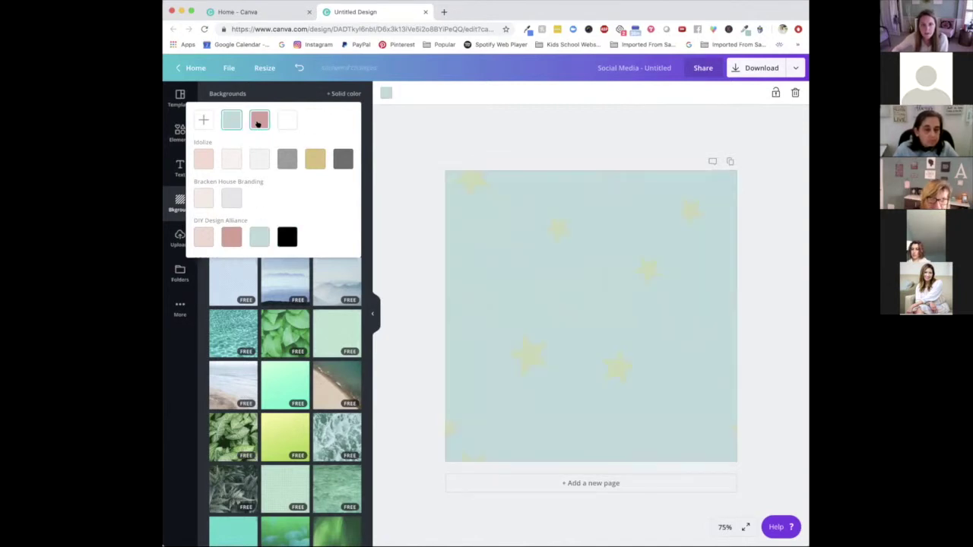
left_click(289, 157)
left_click(313, 120)
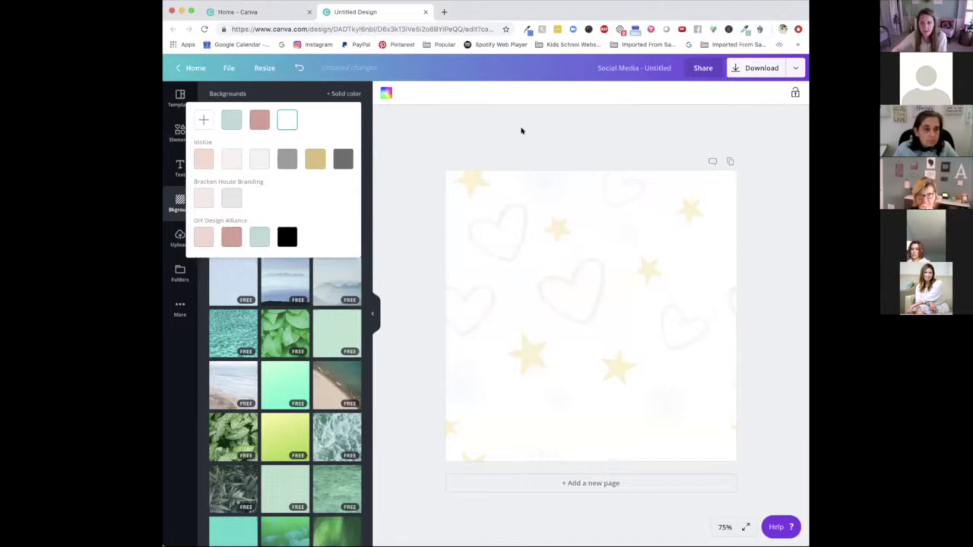
Set the transparency of the grouped heart, star and daisy pattern to 60.
left_click(609, 210)
left_click(735, 92)
left_click_drag(712, 118, 686, 117)
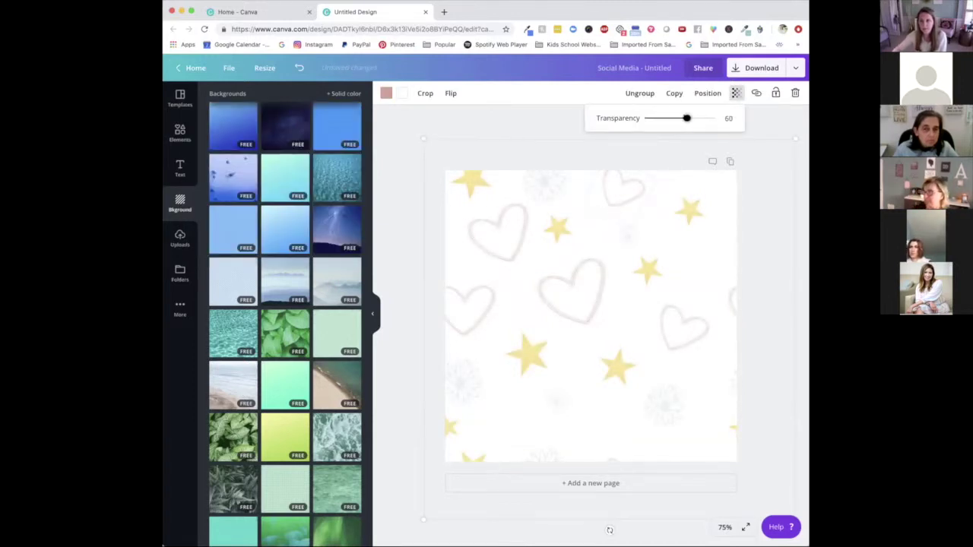
left_click(772, 121)
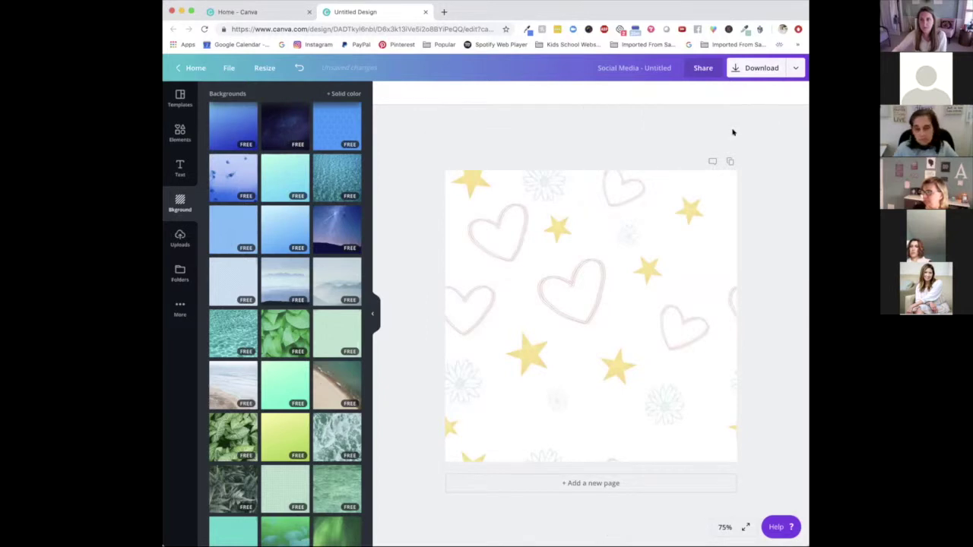
Download the pattern design as a PNG without a transparent background and return to editing.
left_click(762, 67)
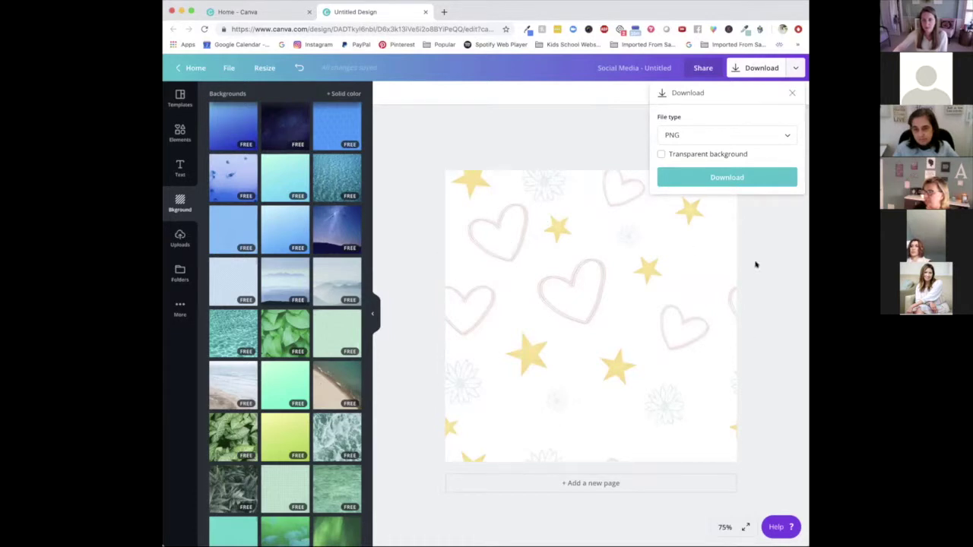
left_click(712, 178)
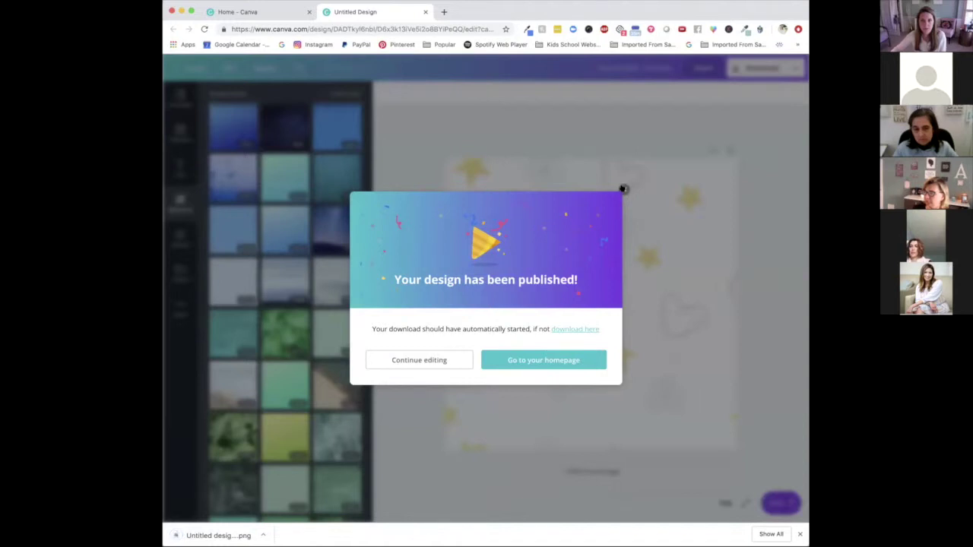
left_click(623, 188)
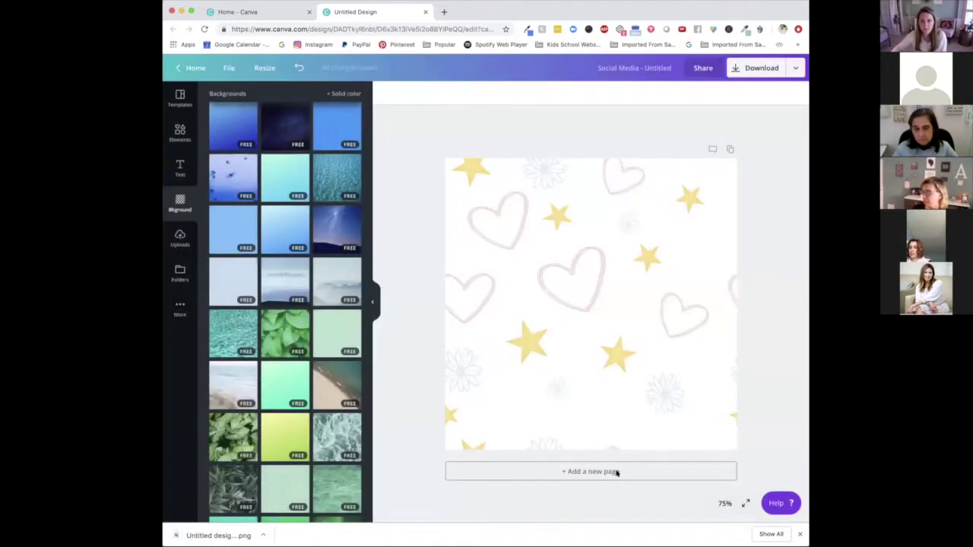
Add a blank second page and upload the downloaded pattern PNG to the image uploads.
left_click(614, 471)
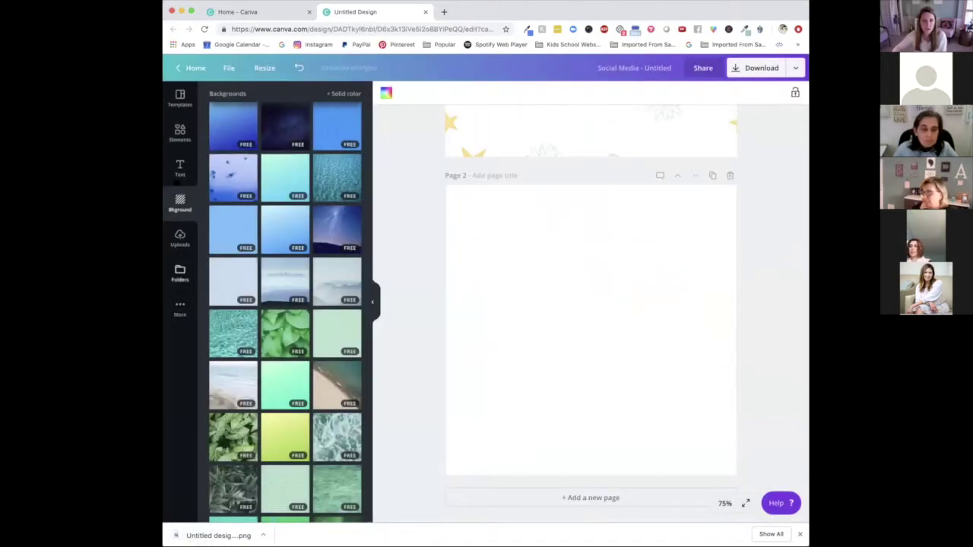
left_click(180, 239)
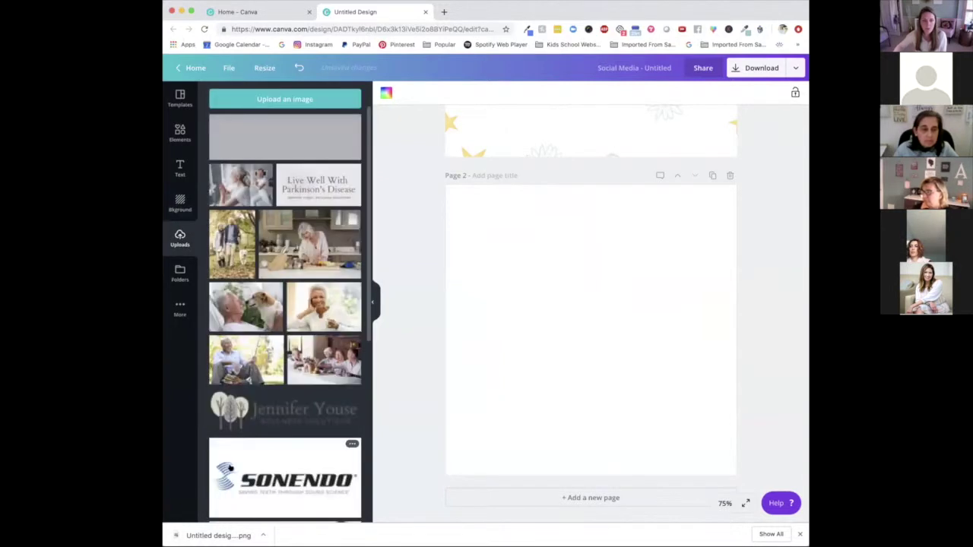
left_click_drag(270, 388, 285, 257)
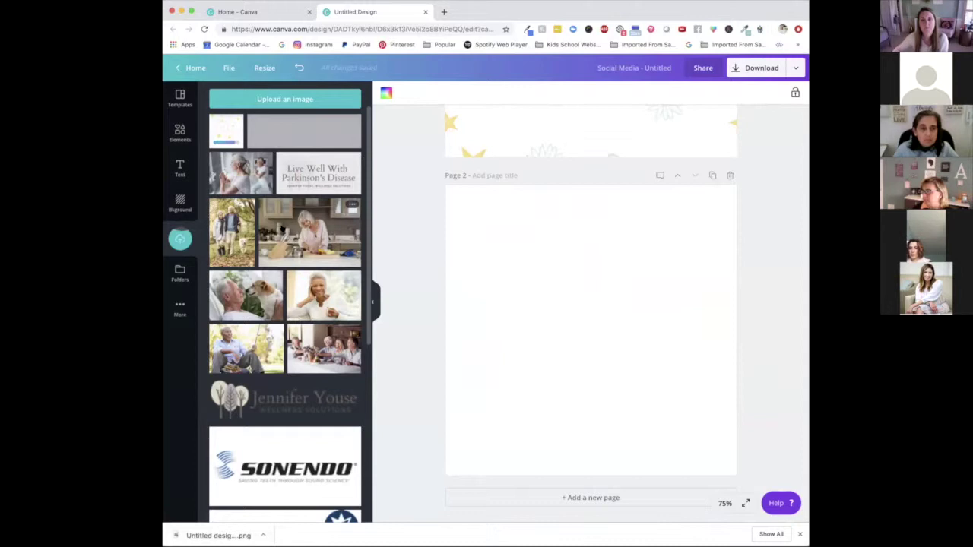
Place the uploaded pattern image on page 2 and shrink it to half its width in the page's upper-left area.
left_click(720, 503)
left_click(708, 354)
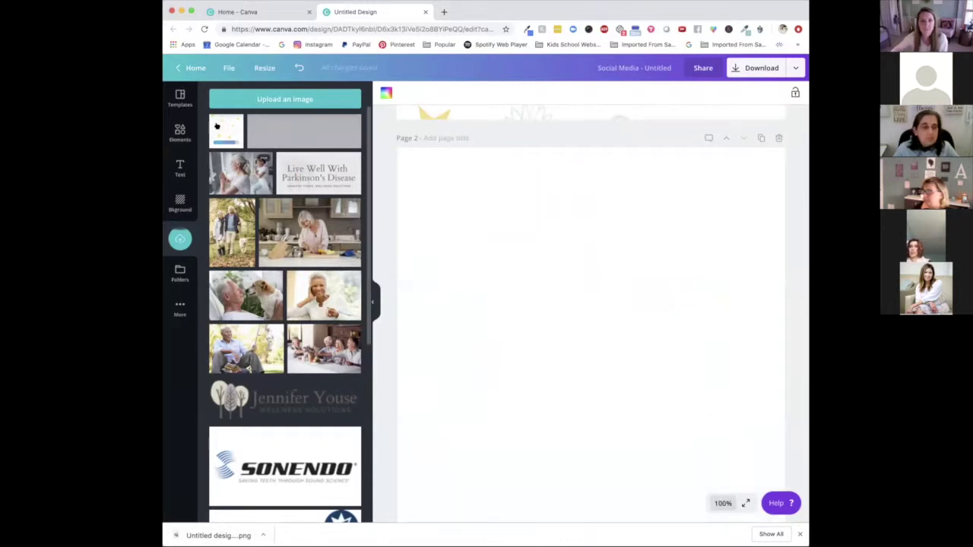
left_click(242, 134)
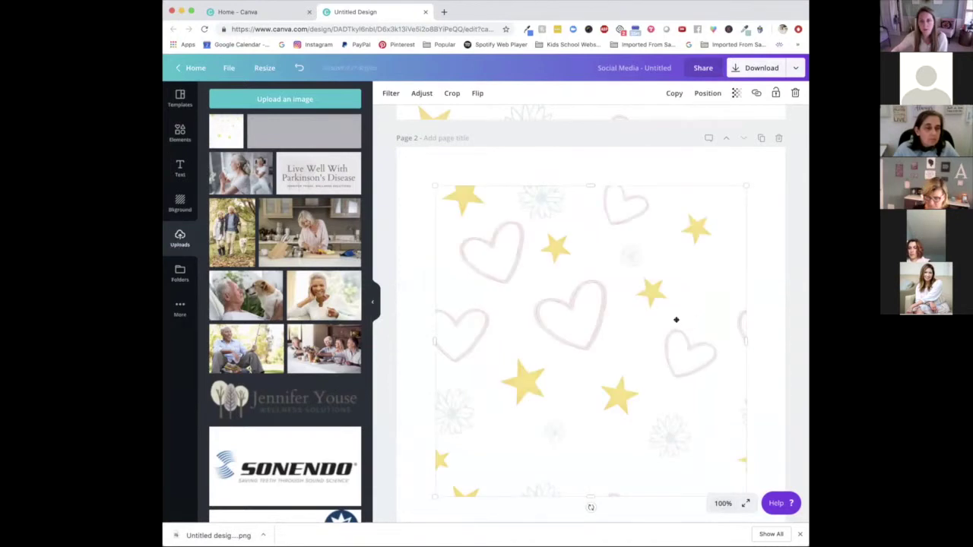
left_click_drag(748, 184, 590, 336)
left_click_drag(525, 396, 525, 246)
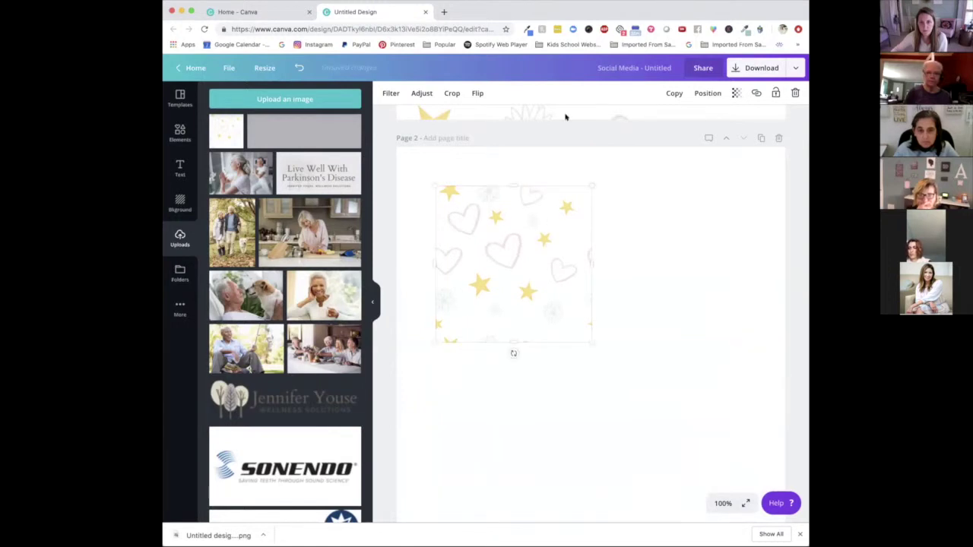
Duplicate the pattern tile and place the copy flush against the original's right edge.
left_click(674, 93)
left_click_drag(497, 269, 648, 262)
left_click(694, 386)
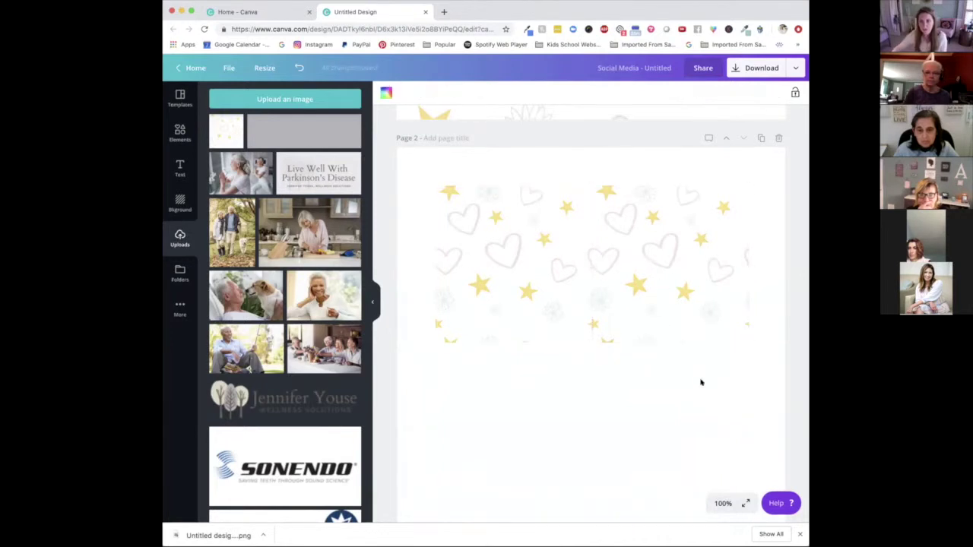
Duplicate the row of two tiles and align the copy directly beneath it to form a two-by-two block.
left_click_drag(704, 355, 506, 306)
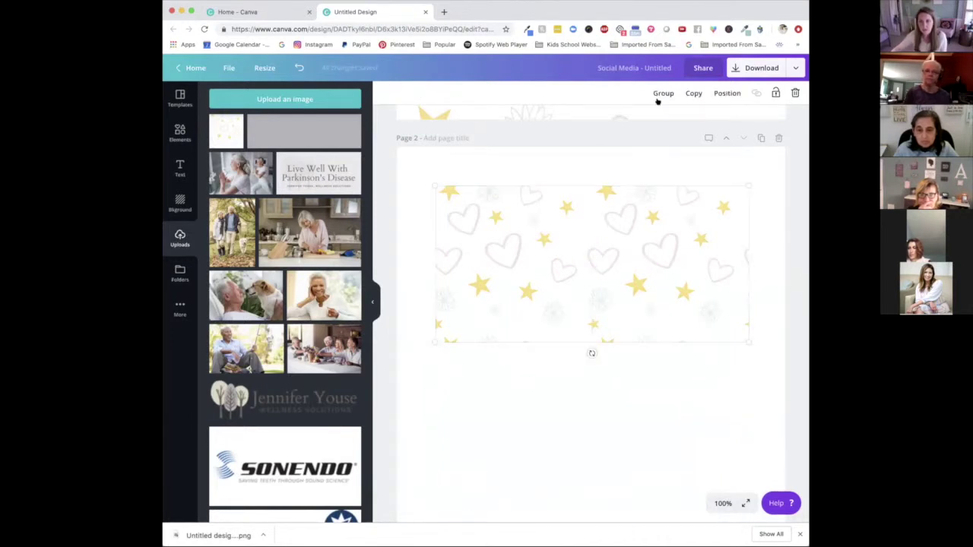
left_click(692, 92)
left_click_drag(597, 218, 586, 366)
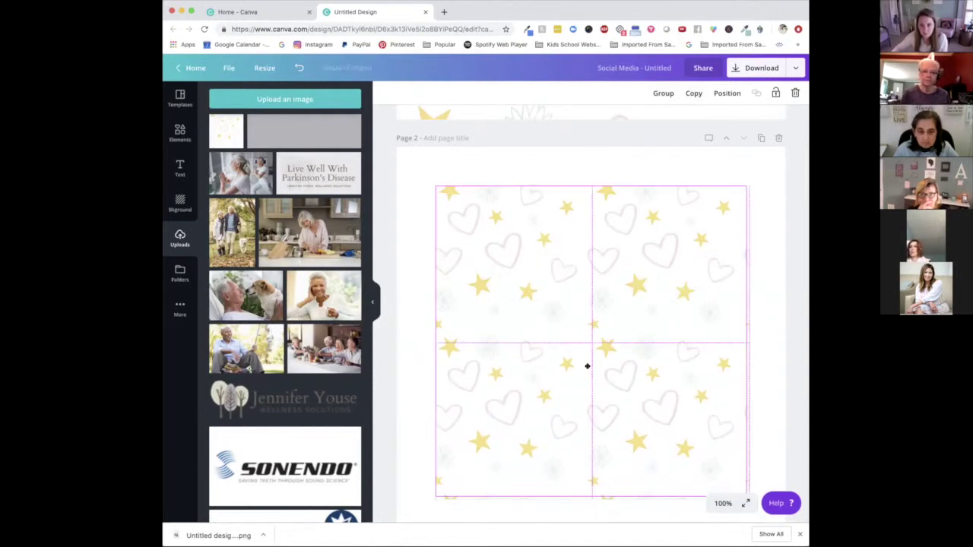
left_click(763, 379)
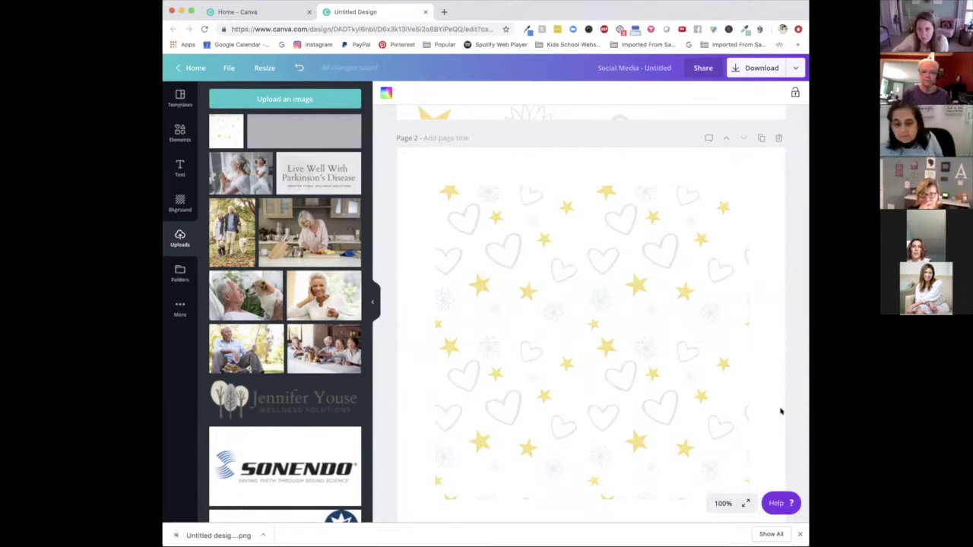
Examine the seams between the four tiles at 200% zoom and return to 100%.
left_click(722, 503)
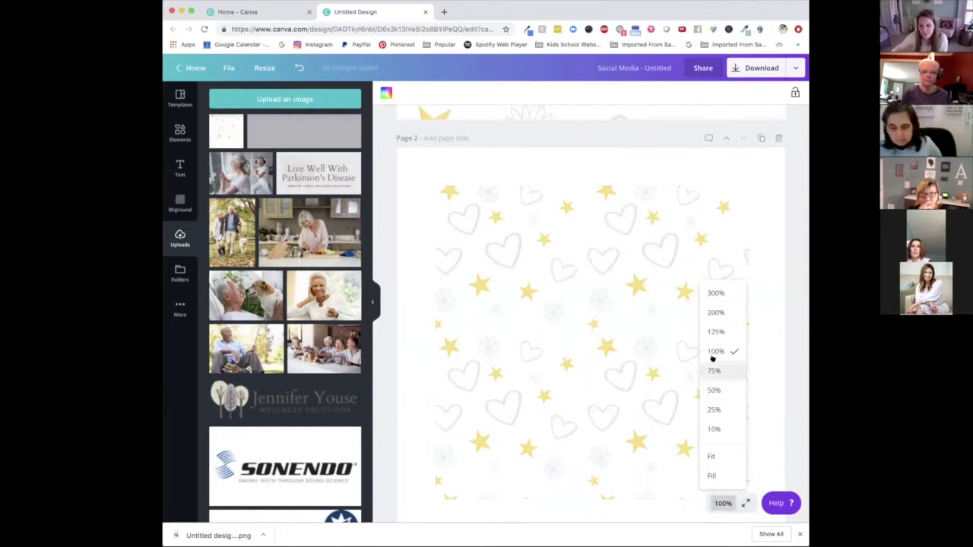
left_click(718, 312)
left_click_drag(641, 241, 640, 238)
left_click(723, 503)
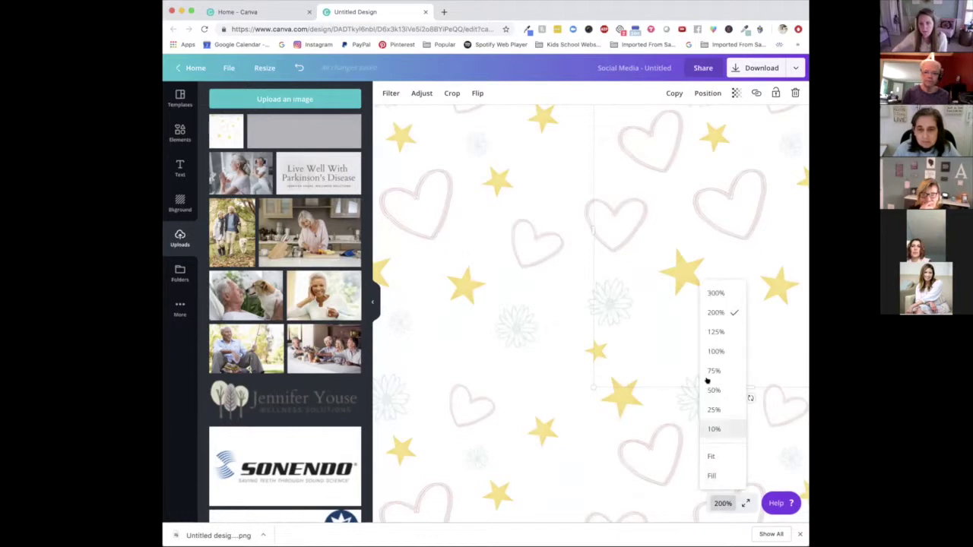
left_click(709, 352)
left_click(764, 366)
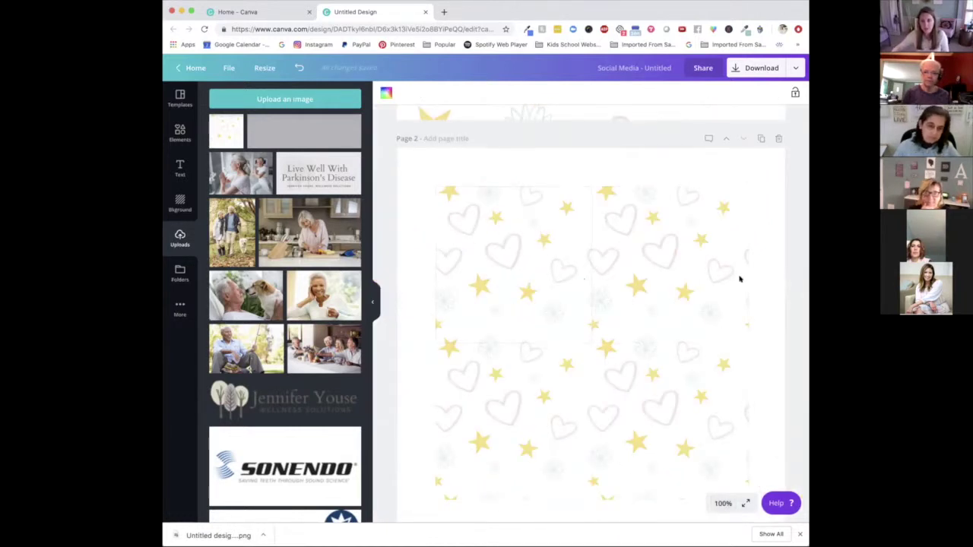
Shrink the four-tile block on page 2 and place a duplicate of it flush against its right side.
left_click(714, 504)
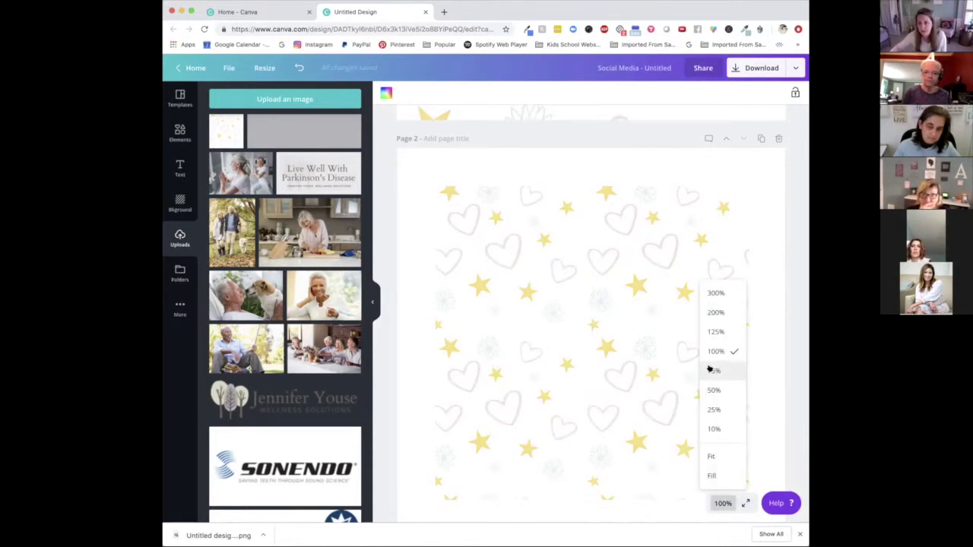
left_click(707, 389)
left_click_drag(665, 463, 576, 371)
left_click(686, 94)
left_click_drag(555, 321, 619, 318)
left_click(639, 402)
Duplicate the pair of four-tile blocks and place the copy directly beneath to form a four-by-four grid.
left_click_drag(638, 400, 510, 299)
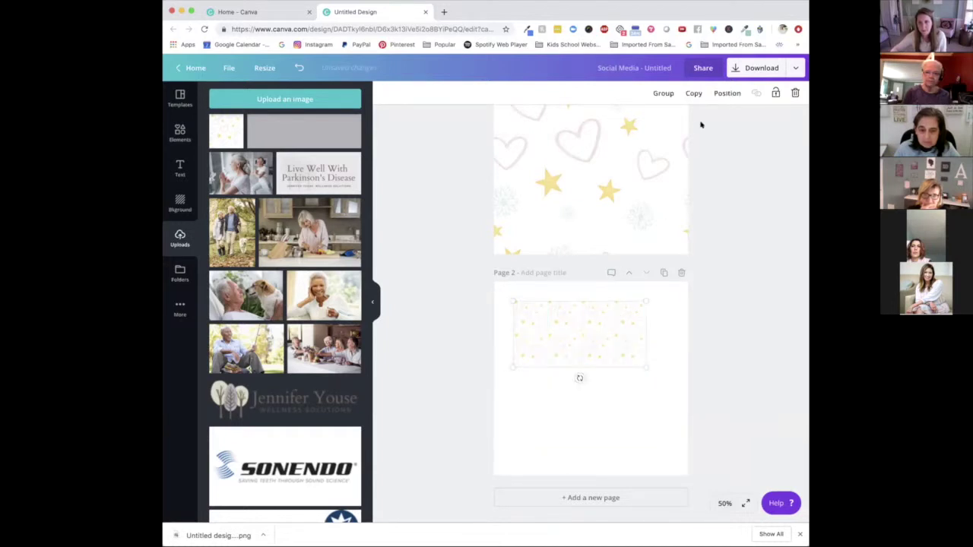
left_click(690, 93)
left_click_drag(586, 339, 582, 392)
Enlarge the whole four-by-four tile grid and position it so it covers all of page 2.
left_click(645, 443)
left_click_drag(645, 443, 699, 460)
left_click_drag(646, 424, 620, 404)
left_click(751, 396)
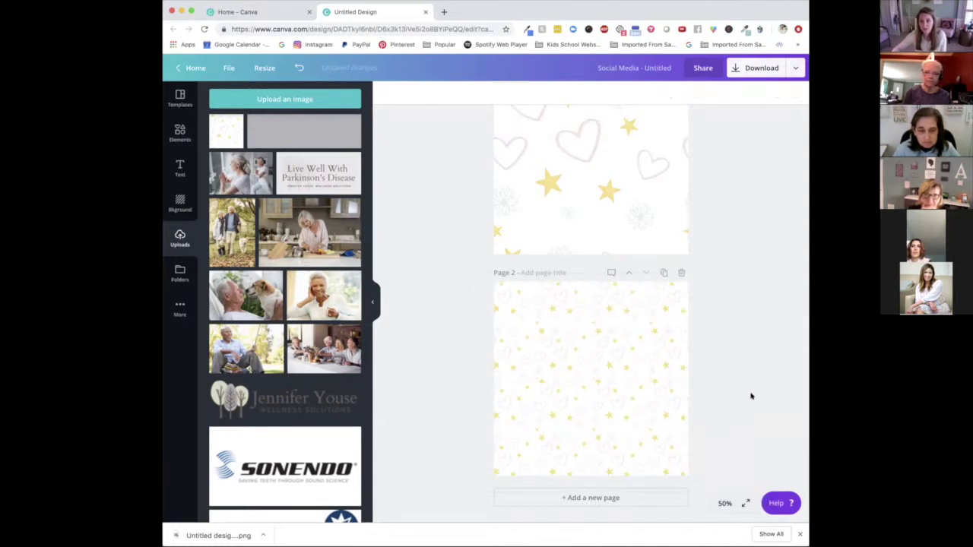
Compare the single pattern on page 1 with the tiled page 2 and view the tiling at 75% zoom.
scroll(740, 206, "up", 2)
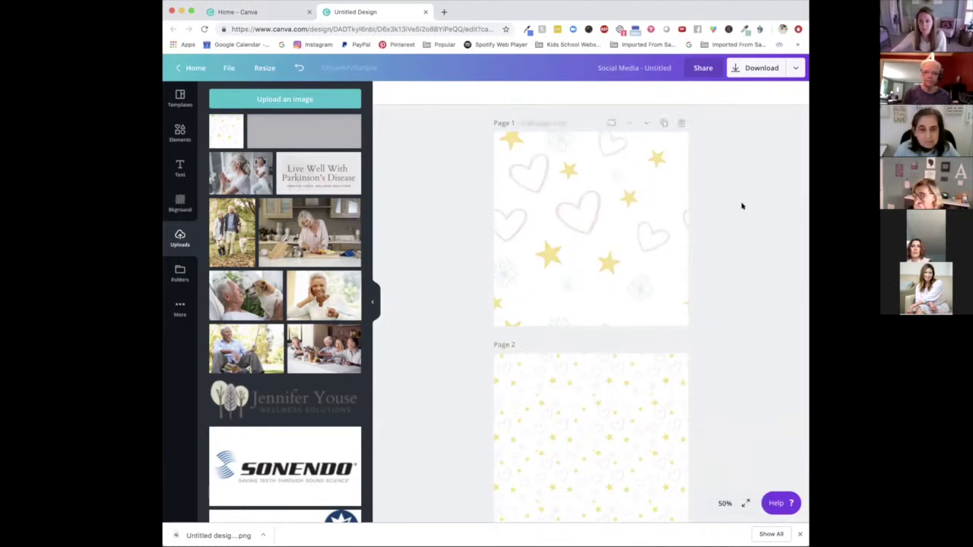
scroll(608, 357, "down", 2)
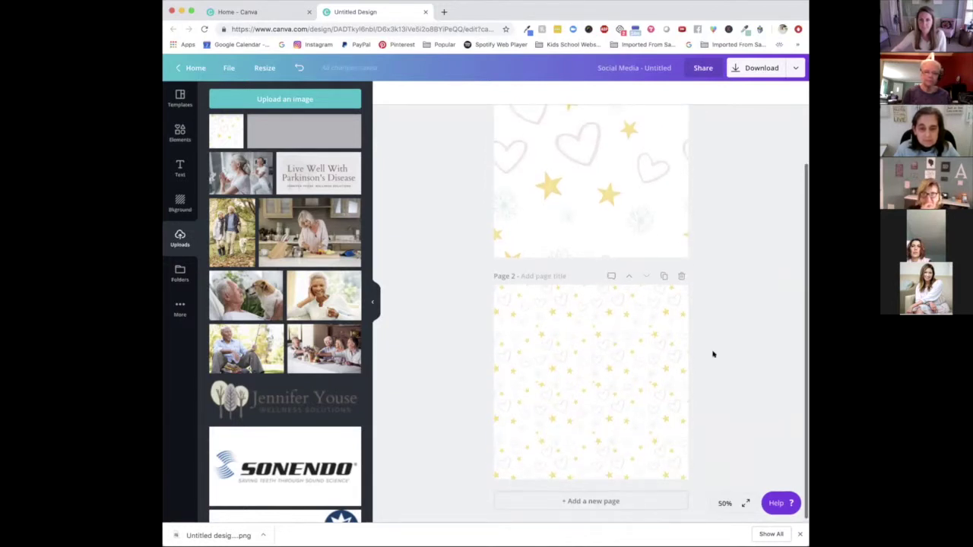
left_click(726, 502)
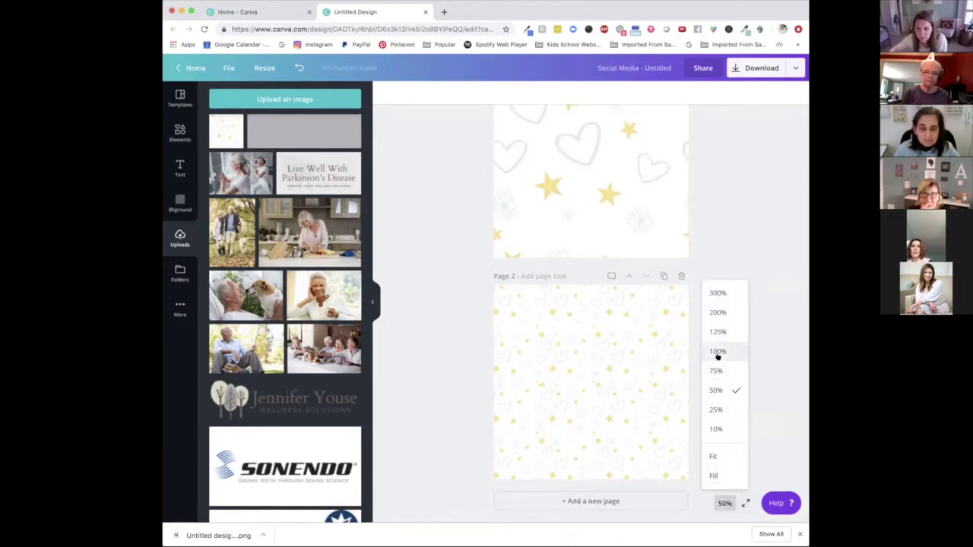
left_click(718, 370)
Nudge the two lower rows of tiles on page 2 slightly upward against the rows above.
scroll(668, 392, "down", 2)
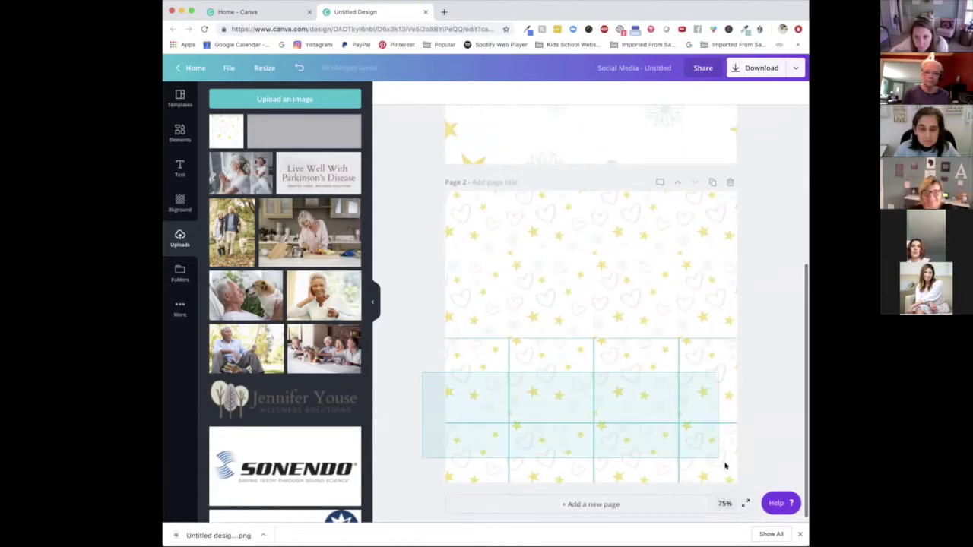
left_click_drag(669, 425, 665, 420)
left_click(428, 480)
left_click(758, 402)
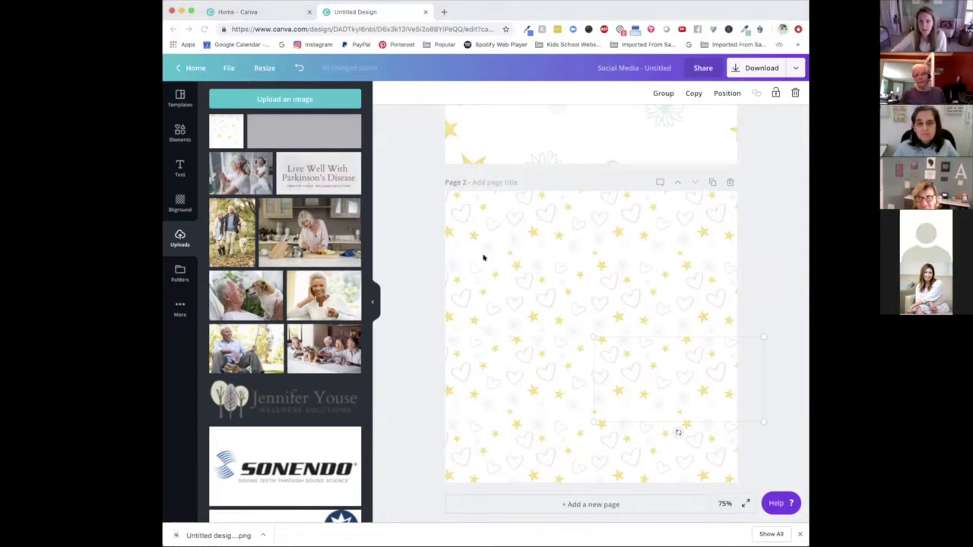
left_click(429, 249)
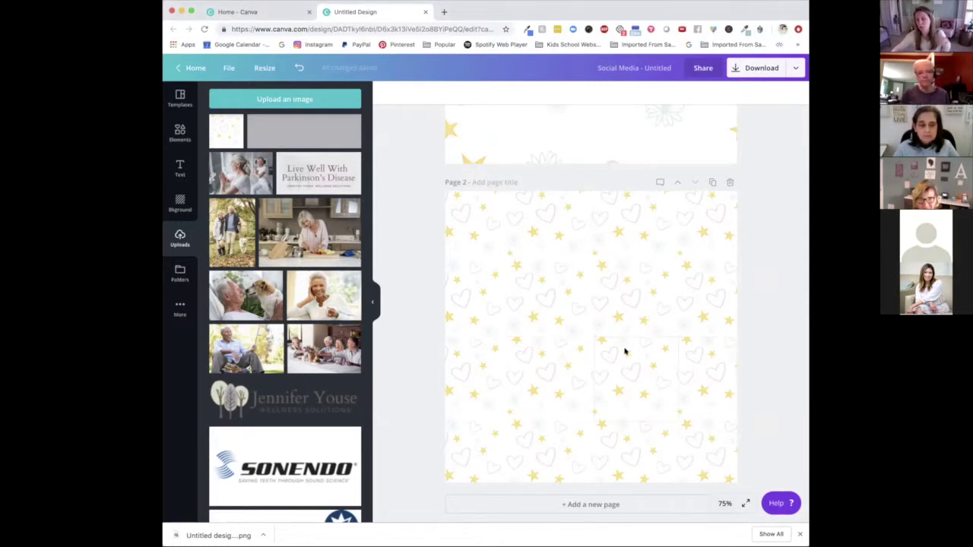